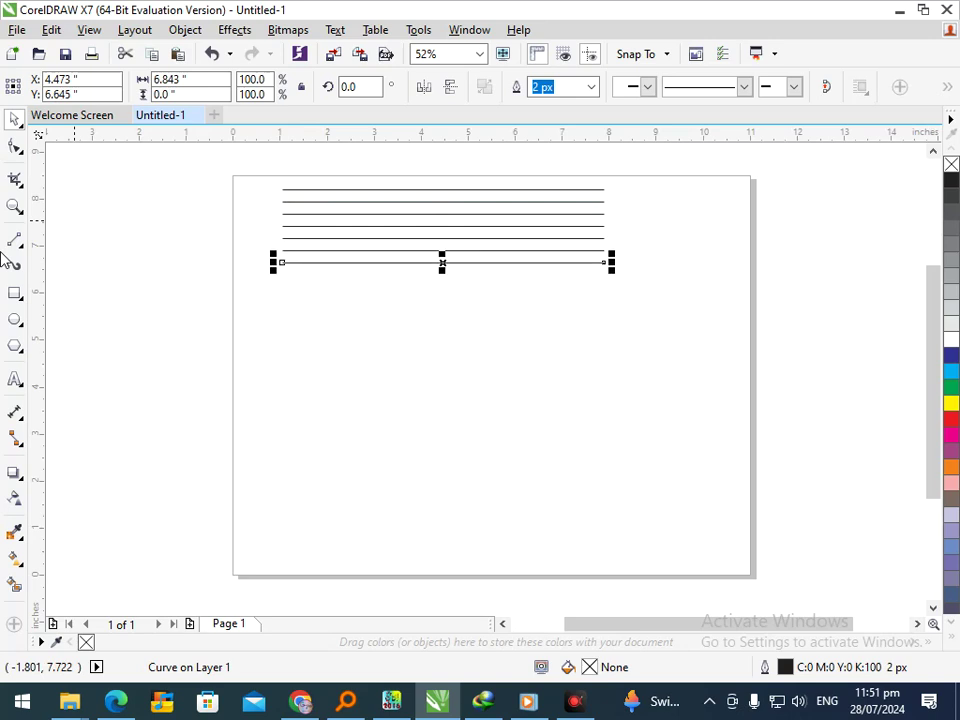
# - Repeat the downward duplication of the horizontal line until the stack has 16 evenly spaced lines
pyautogui.hotkey('ctrl', 'r')
pyautogui.hotkey('ctrl', 'r')
pyautogui.hotkey('ctrl', 'r')
pyautogui.hotkey('ctrl', 'r')
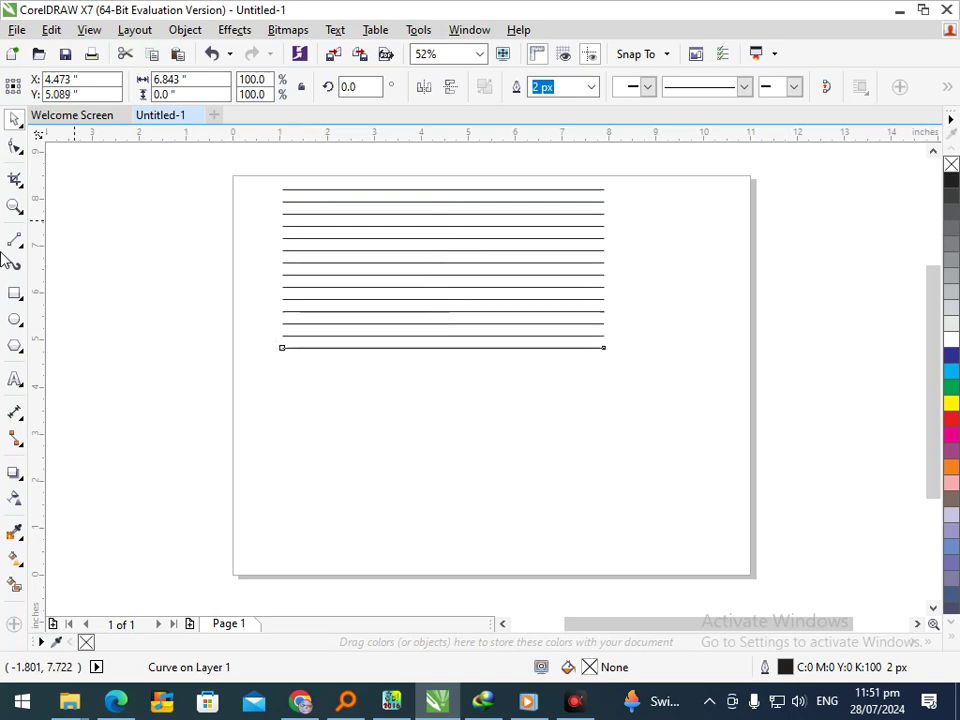
pyautogui.click(724, 321)
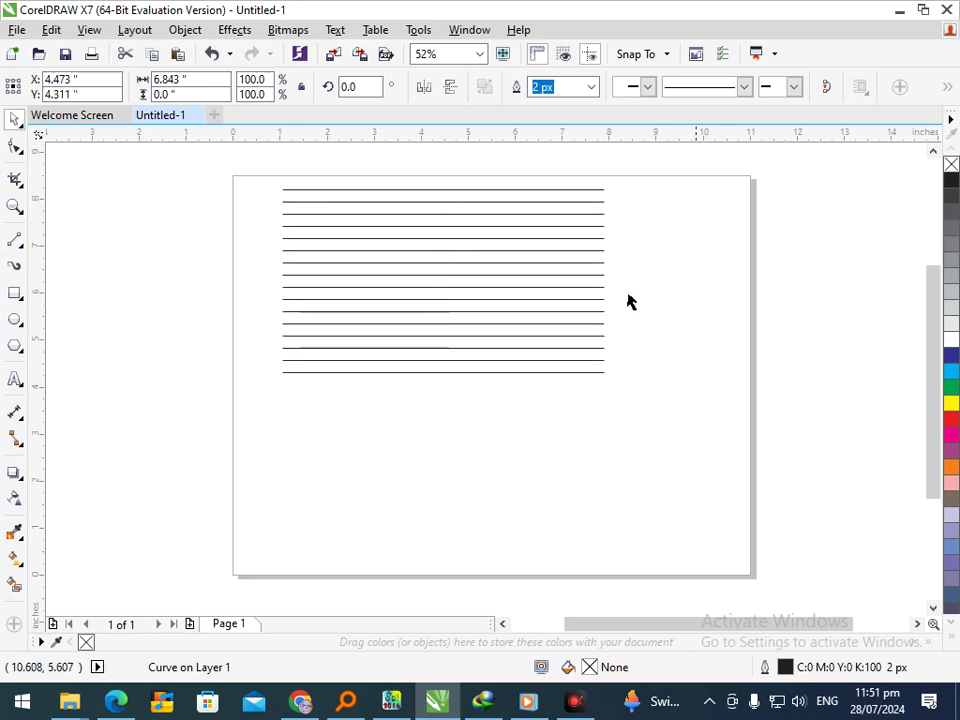
# - Enlarge the stack of horizontal lines to about 7.8 by 5.5 inches and group all 16 lines
pyautogui.moveTo(259, 184); pyautogui.dragTo(615, 380)
pyautogui.moveTo(442, 379); pyautogui.dragTo(449, 424)
pyautogui.moveTo(276, 304); pyautogui.dragTo(261, 313)
pyautogui.moveTo(443, 419); pyautogui.dragTo(433, 470)
pyautogui.click(321, 364)
pyautogui.moveTo(235, 193); pyautogui.dragTo(668, 534)
pyautogui.hotkey('ctrl', 'g')
# - Try rotating the grouped horizontal lines diagonally
pyautogui.click(597, 464)
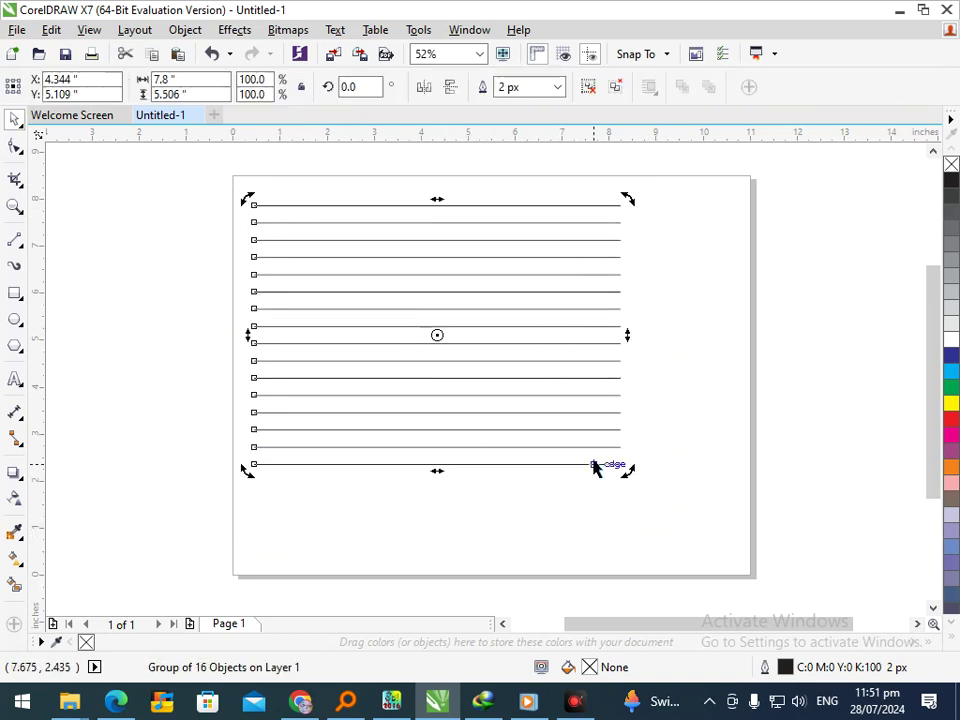
pyautogui.moveTo(624, 468); pyautogui.dragTo(426, 548)
pyautogui.hotkey('ctrl', 'z')
# - Widen the line group symmetrically to about 13.6 inches and add a copy rotated to 315 degrees
pyautogui.click(576, 378)
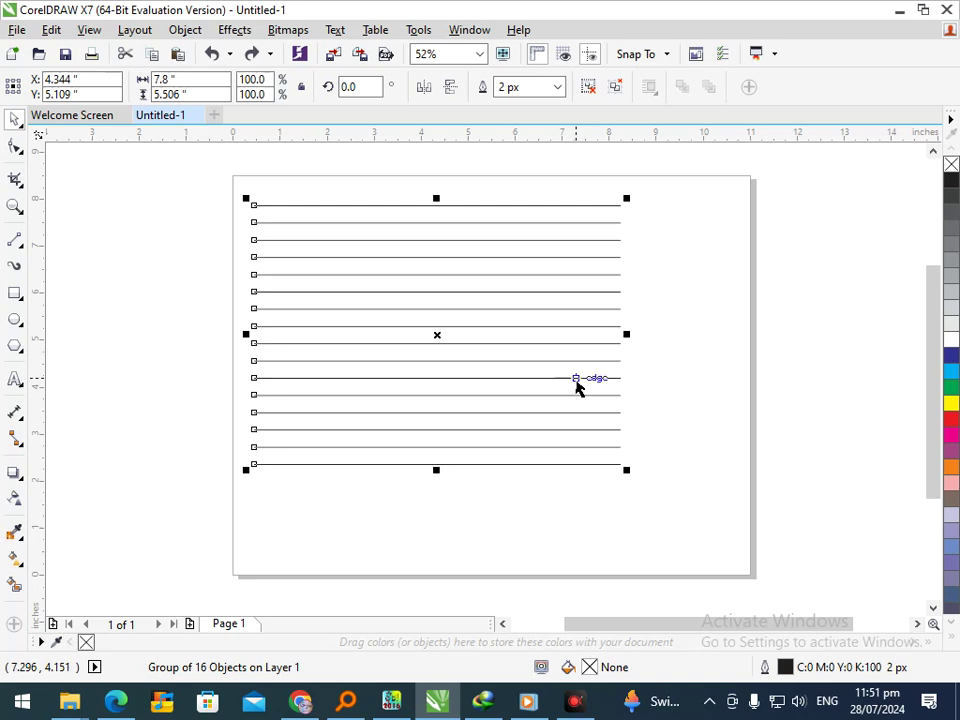
pyautogui.moveTo(626, 334); pyautogui.dragTo(765, 345)
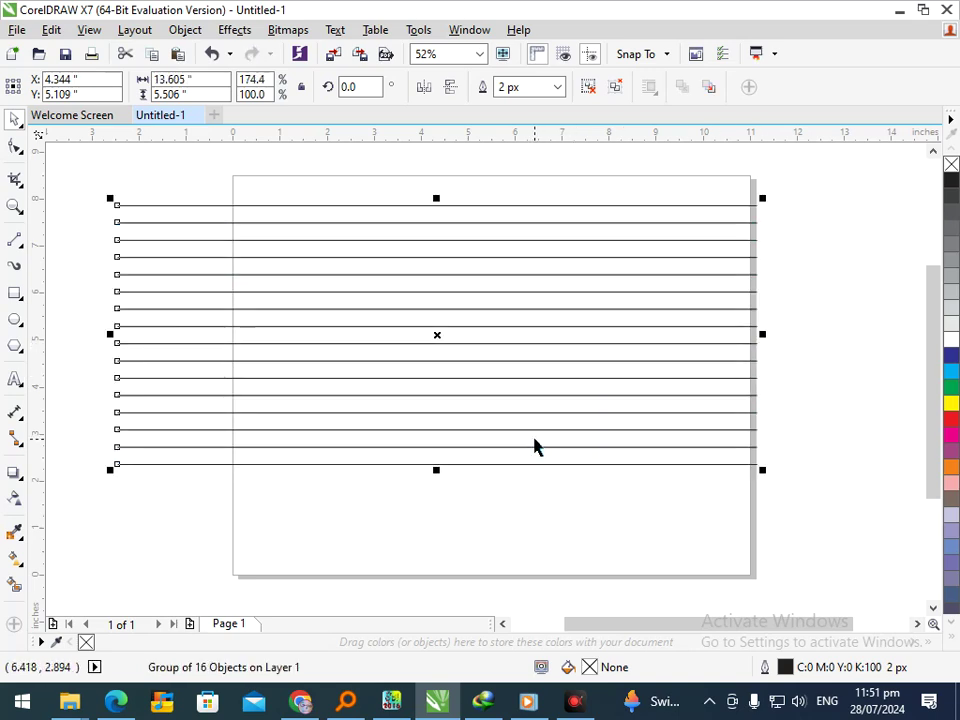
pyautogui.click(535, 452)
pyautogui.moveTo(765, 479); pyautogui.dragTo(497, 561)
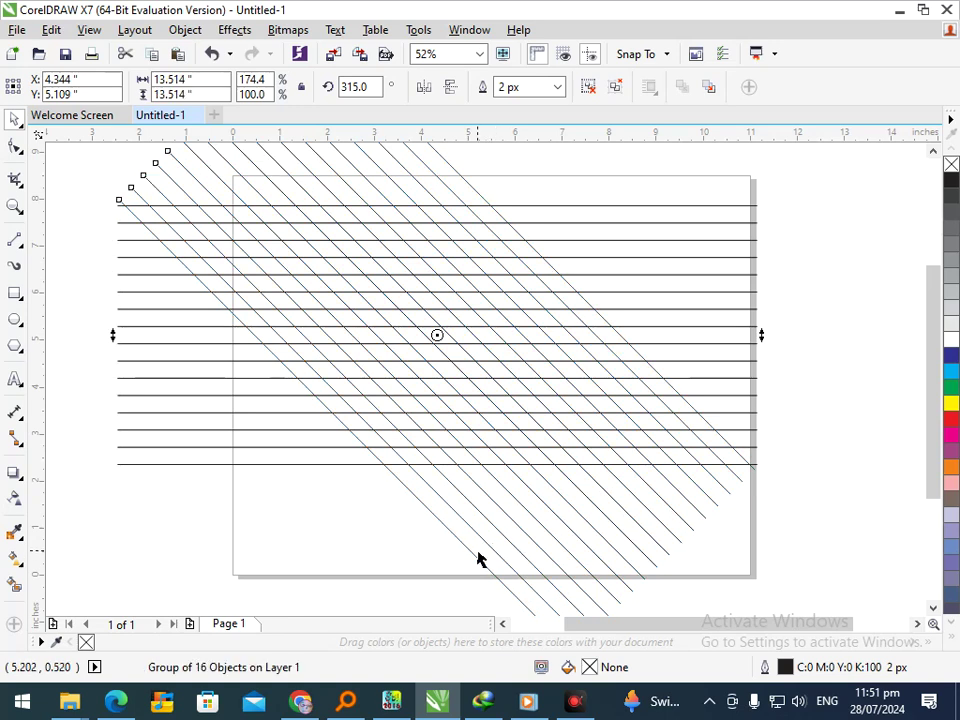
# - Try adding a horizontally mirrored copy of the rotated line group
pyautogui.click(422, 89)
pyautogui.scroll(-3, 467, 416)
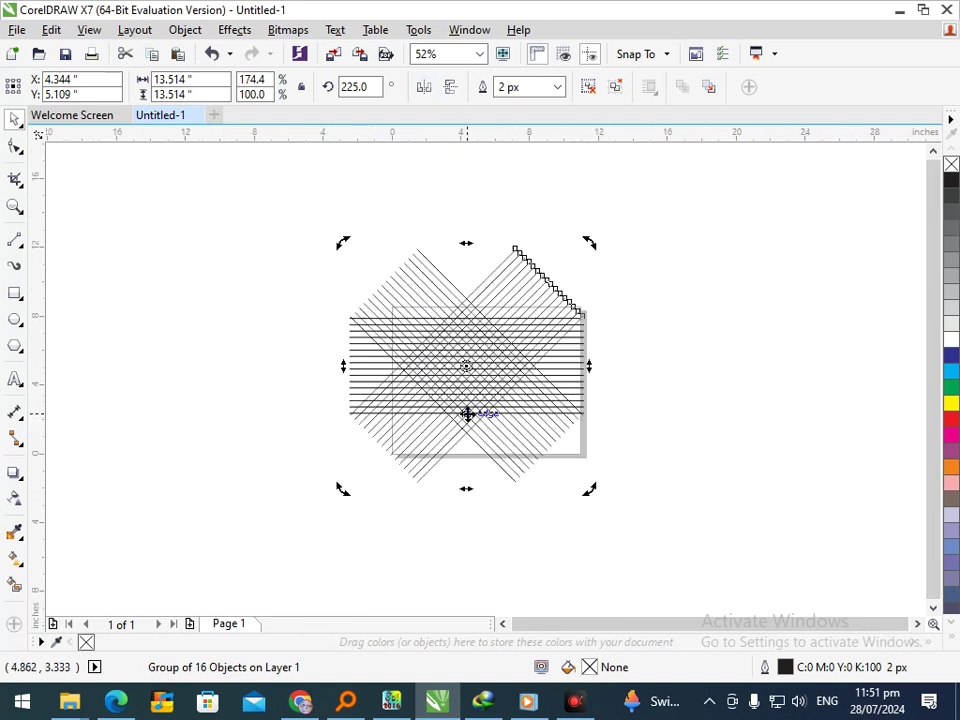
pyautogui.scroll(3, 510, 379)
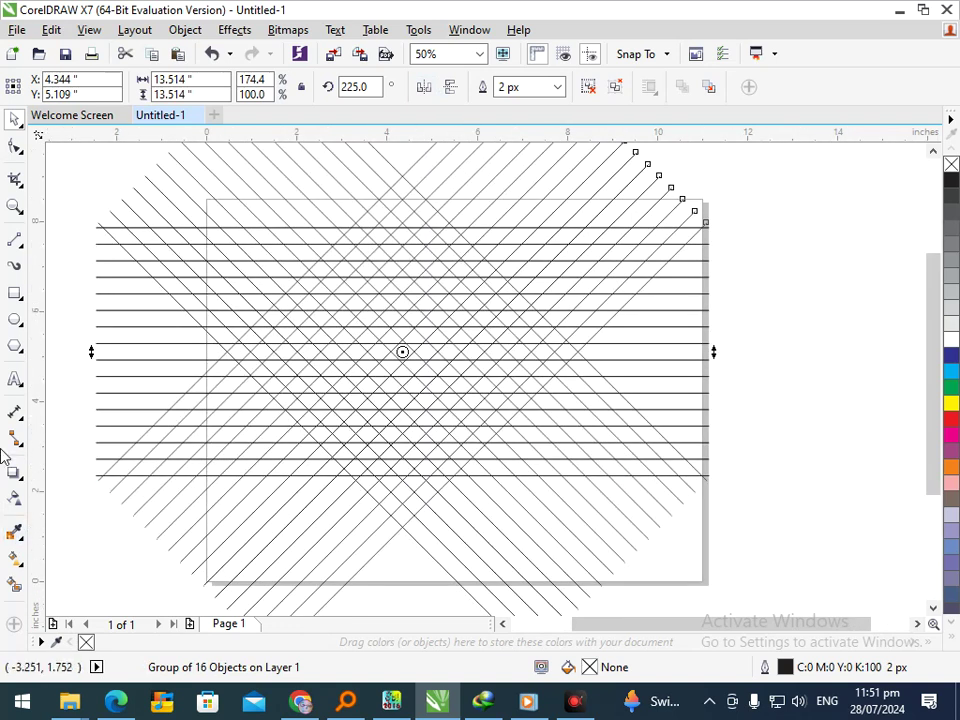
pyautogui.hotkey('ctrl', 'z')
pyautogui.scroll(-3, 495, 379)
pyautogui.scroll(3, 494, 405)
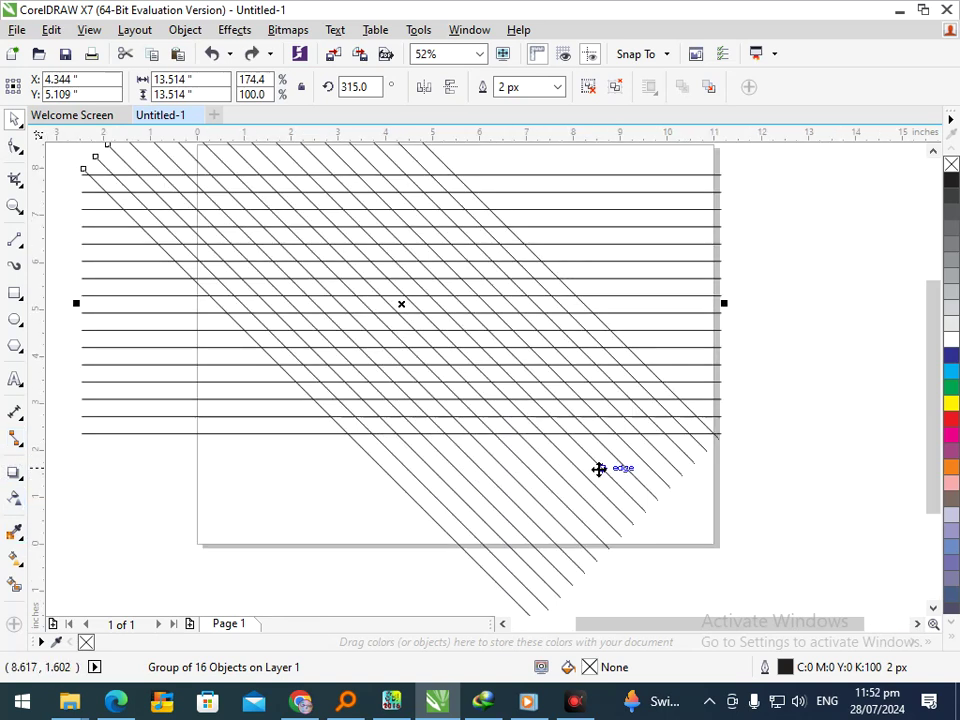
# - Ungroup the rotated copy of the lines into separate lines
pyautogui.press('F3')
pyautogui.click(566, 531)
pyautogui.press('F2')
pyautogui.moveTo(437, 361); pyautogui.dragTo(706, 563)
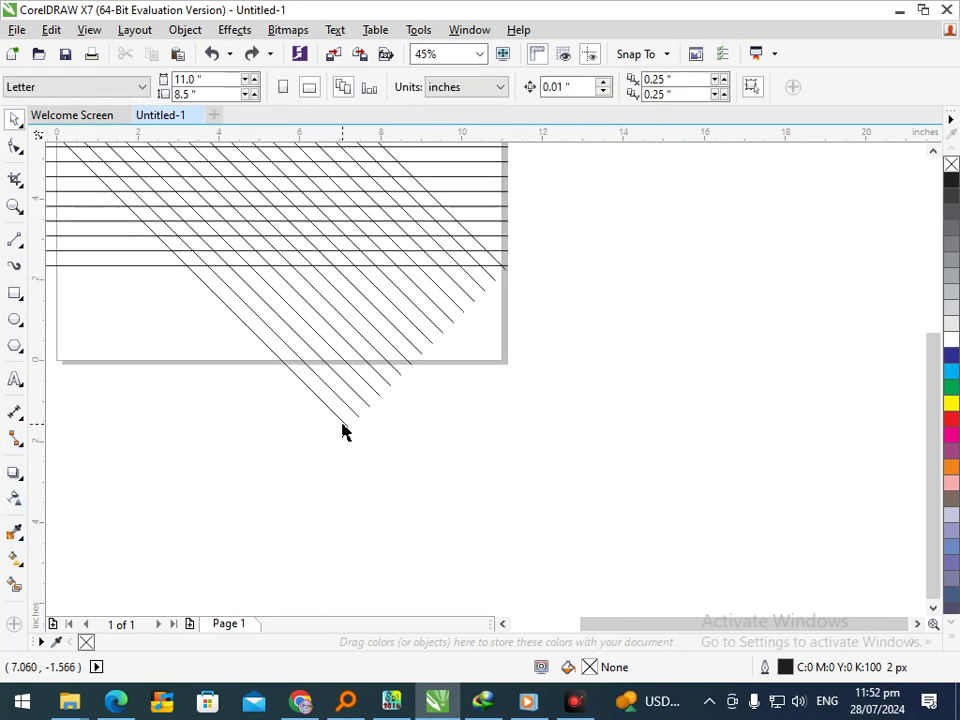
pyautogui.click(342, 432)
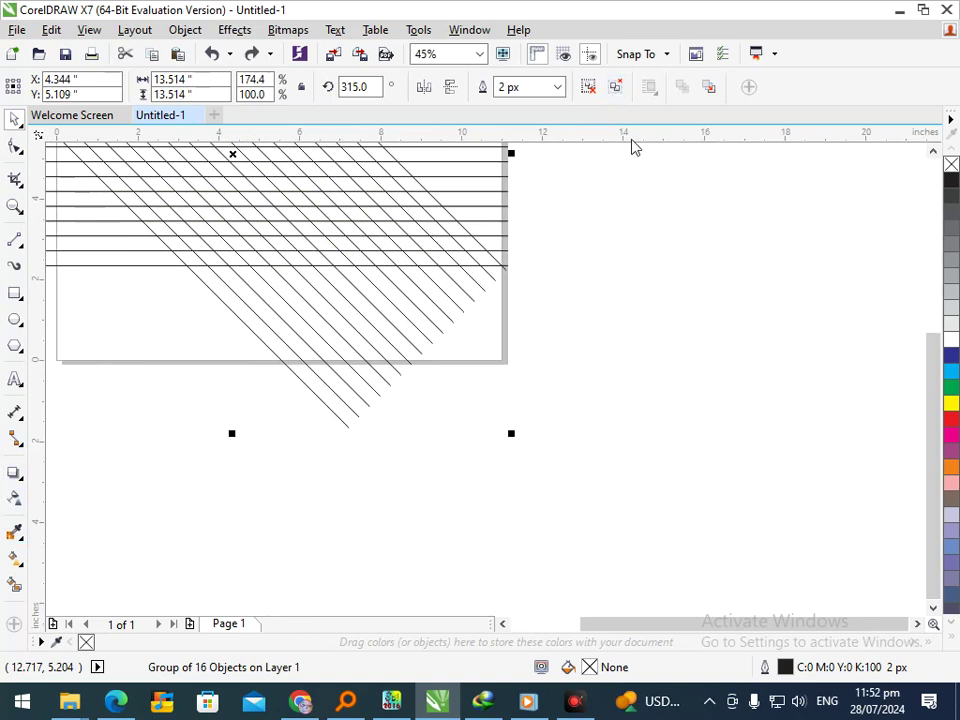
pyautogui.click(588, 86)
pyautogui.click(407, 351)
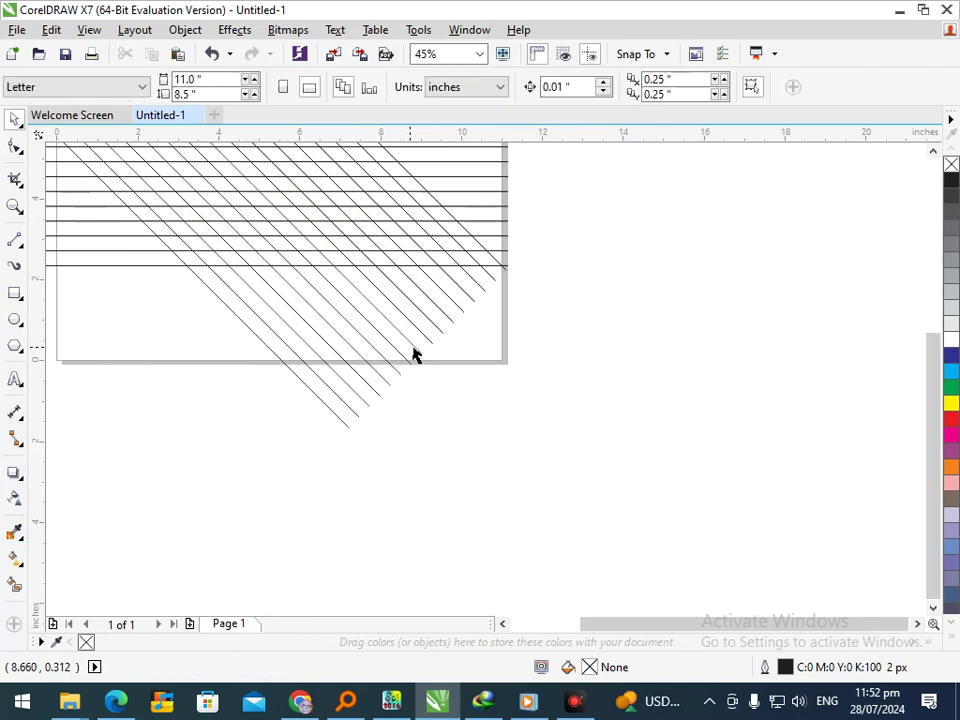
pyautogui.scroll(-3, 401, 304)
pyautogui.moveTo(420, 251); pyautogui.dragTo(488, 166)
pyautogui.hotkey('ctrl', 'z')
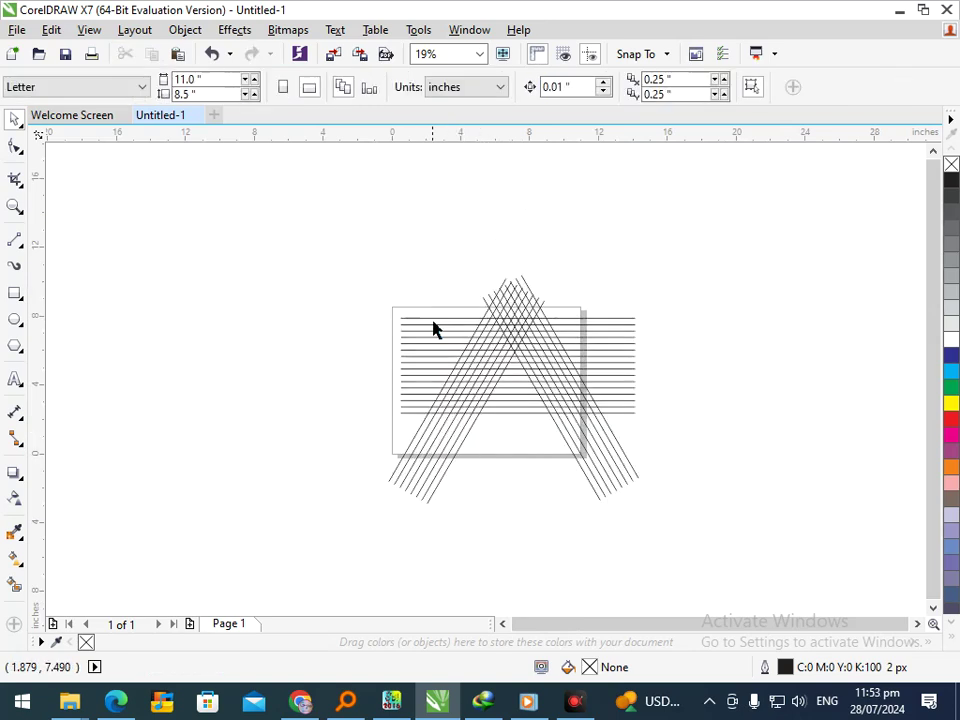
pyautogui.moveTo(356, 272); pyautogui.dragTo(630, 452)
pyautogui.moveTo(401, 270); pyautogui.dragTo(718, 538)
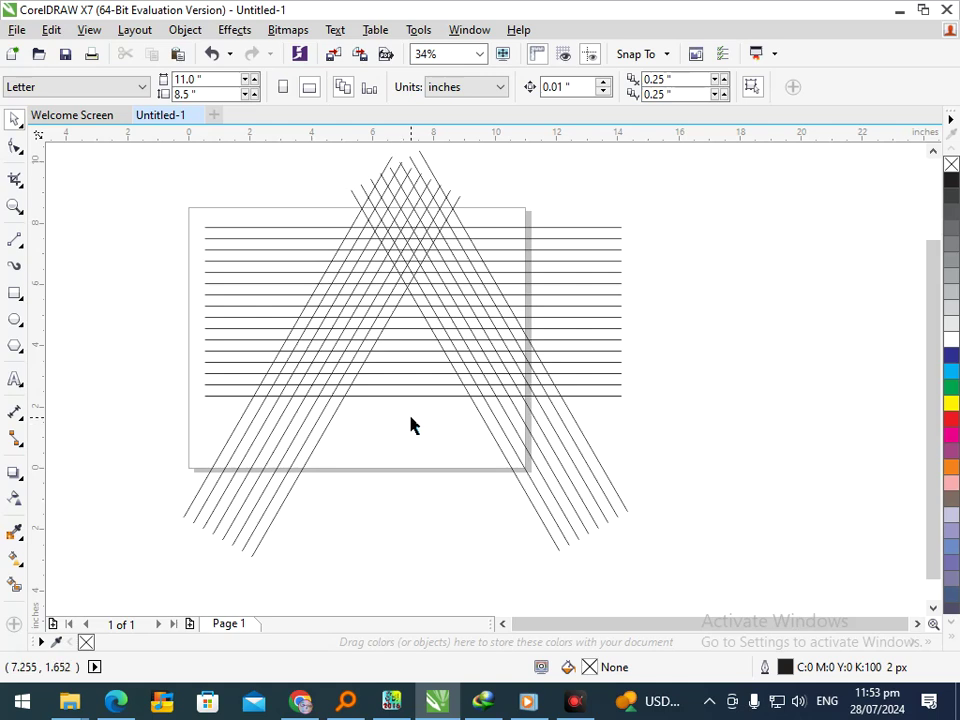
pyautogui.hotkey('ctrl', 'z')
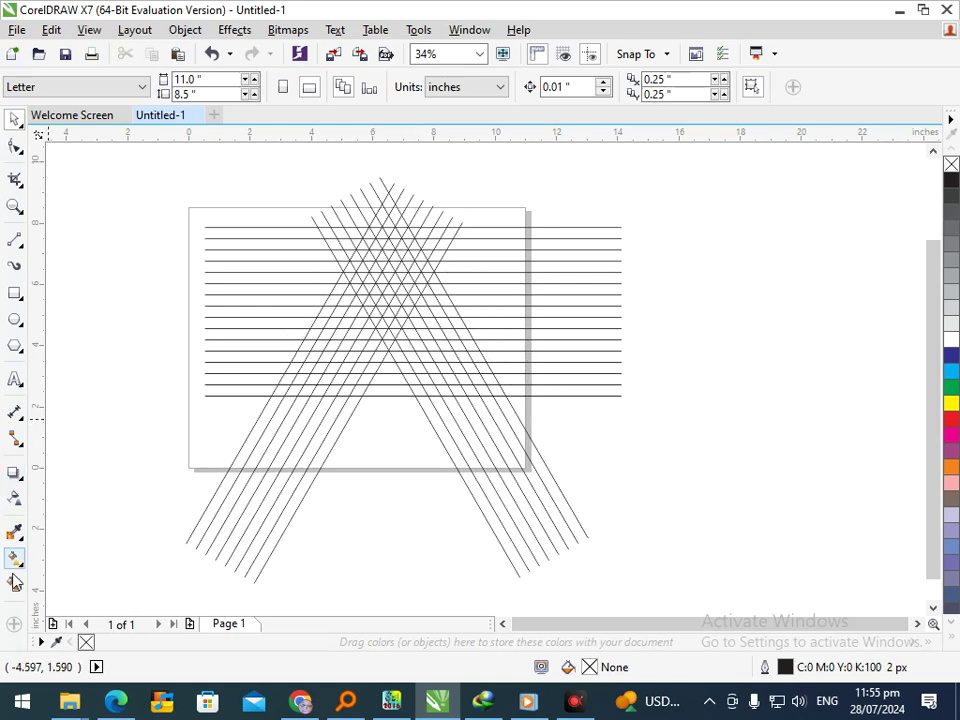
# - Smart Fill the grid cells up the outer strip of the A's left leg with C:40 M:20 Y:0 K:40 and a 2 px outline
pyautogui.click(15, 583)
pyautogui.click(282, 387)
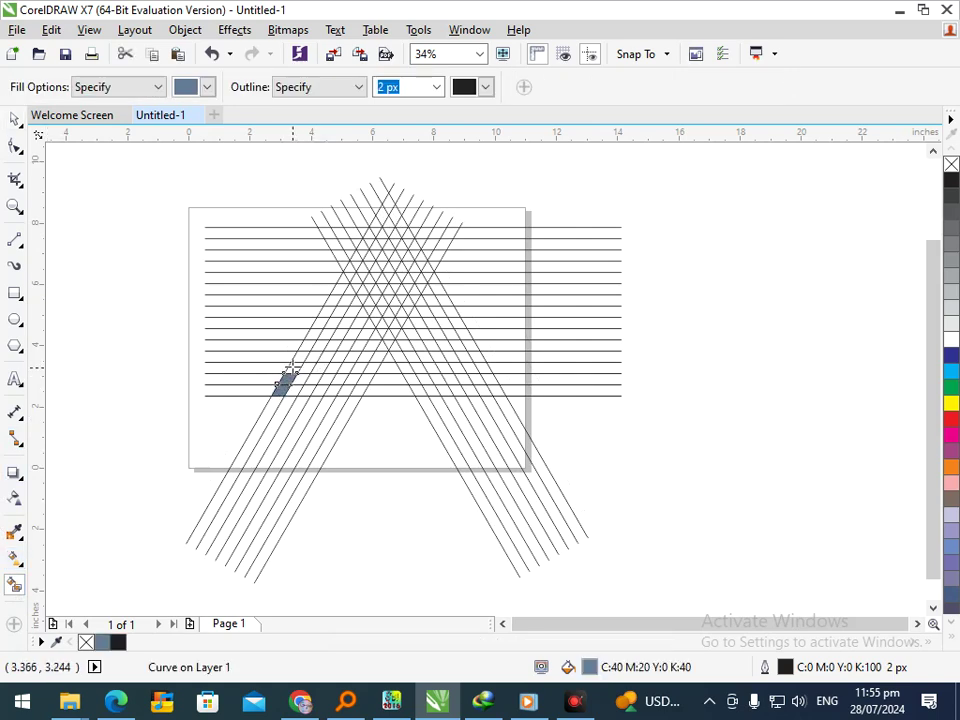
pyautogui.click(298, 357)
pyautogui.click(303, 345)
pyautogui.click(309, 335)
pyautogui.click(316, 324)
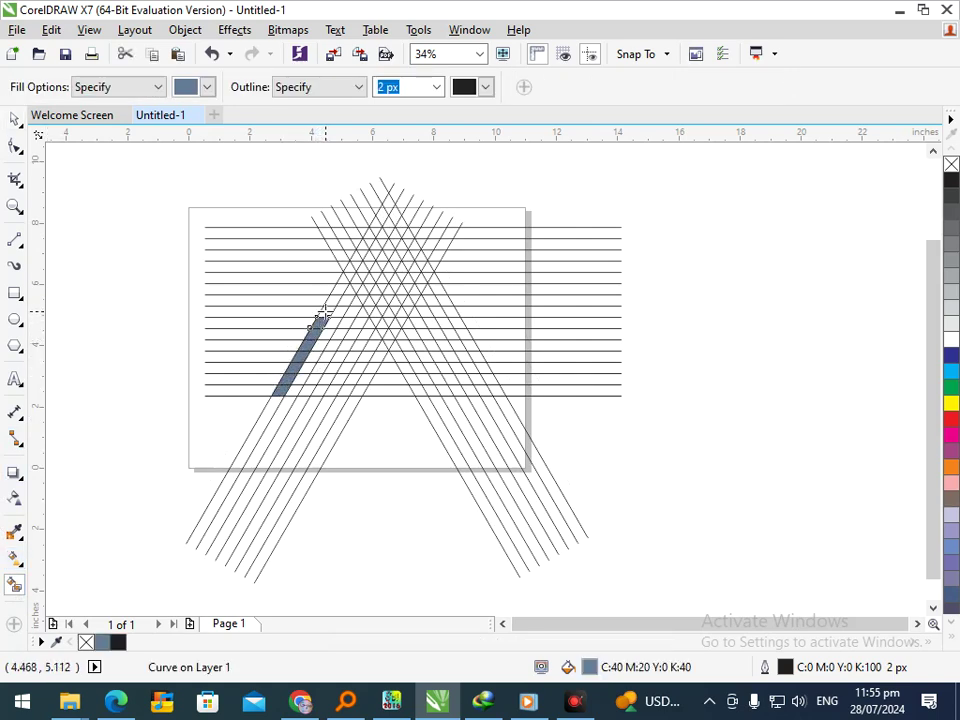
pyautogui.click(344, 279)
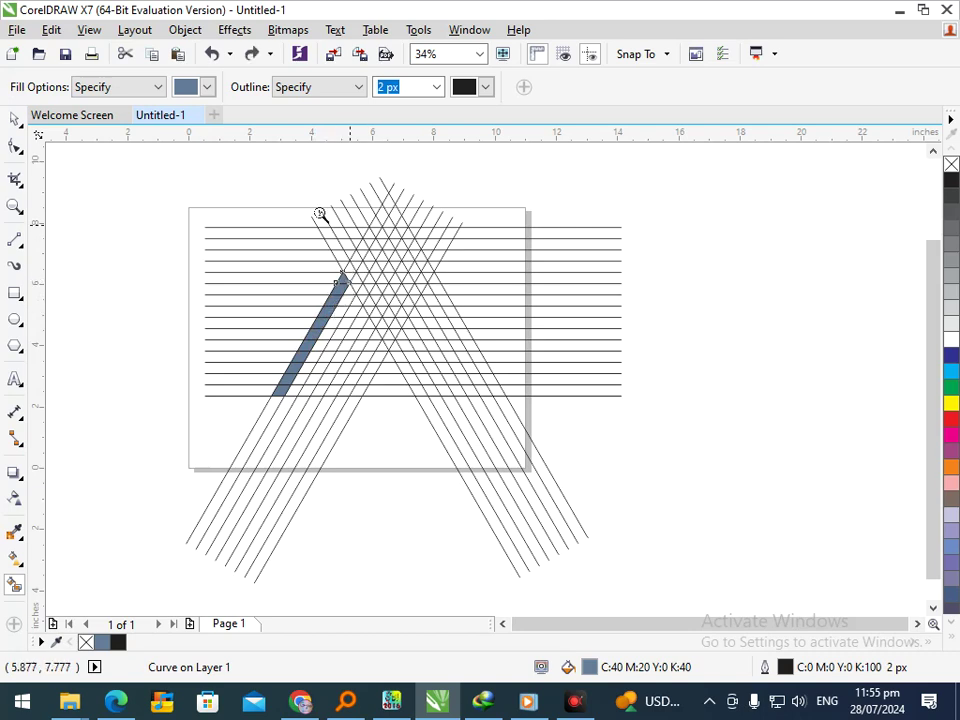
# - Smart Fill the remaining cells up the left leg's outer strip and across the flat top of the A
pyautogui.scroll(2, 367, 230)
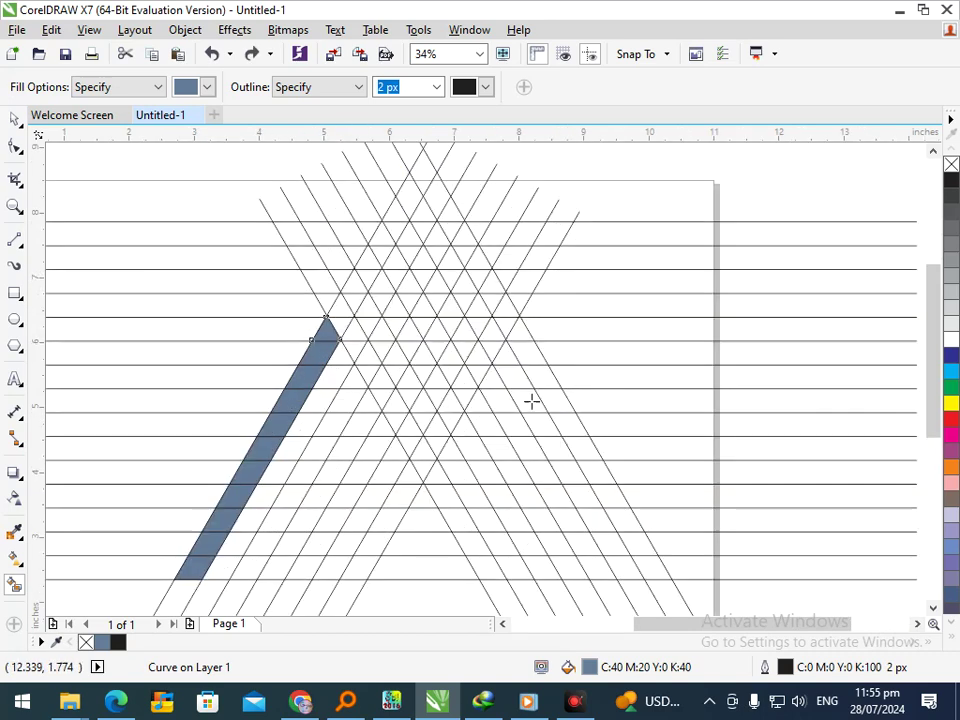
pyautogui.click(364, 281)
pyautogui.click(370, 256)
pyautogui.click(386, 231)
pyautogui.click(404, 234)
pyautogui.click(421, 231)
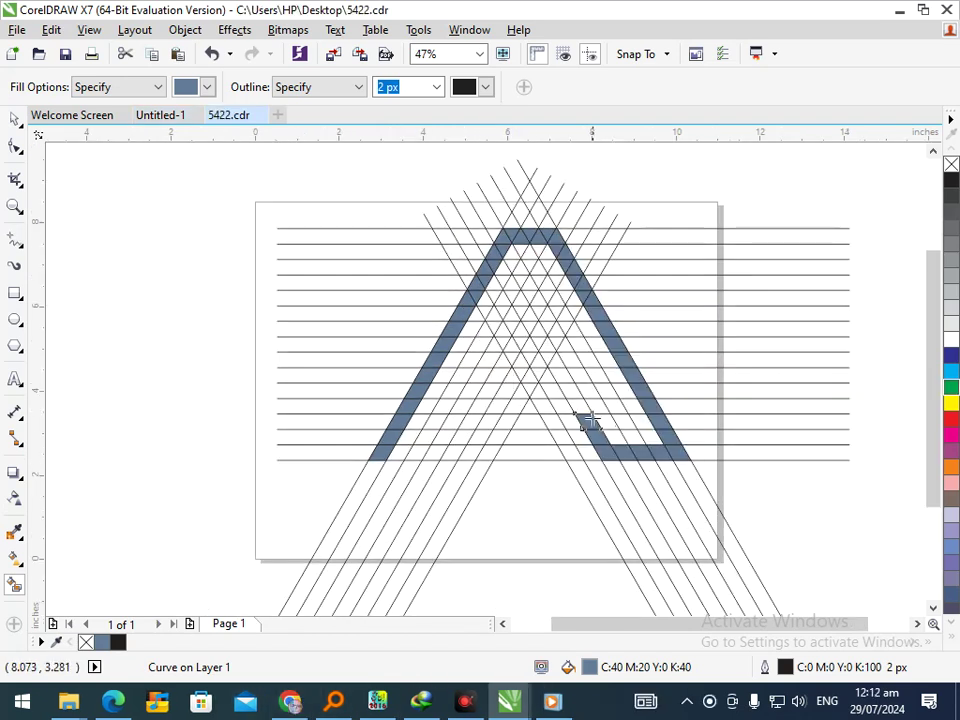
# - Smart Fill the cells across the lower horizontal bar between the inner edges of the A's two legs
pyautogui.click(571, 393)
pyautogui.click(547, 392)
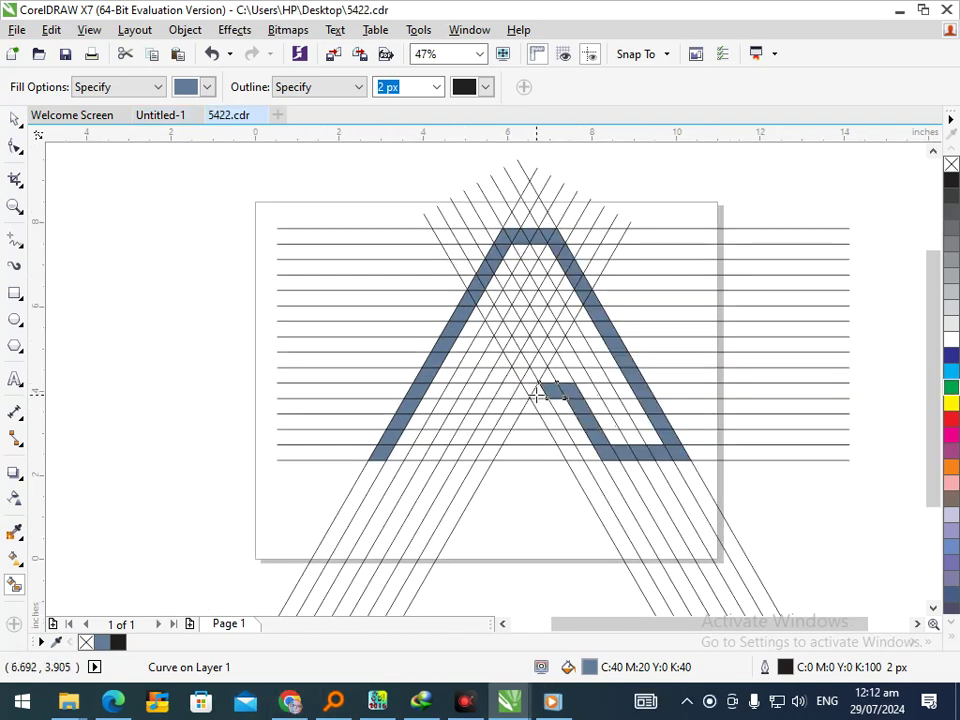
pyautogui.click(526, 393)
pyautogui.click(516, 392)
pyautogui.click(507, 391)
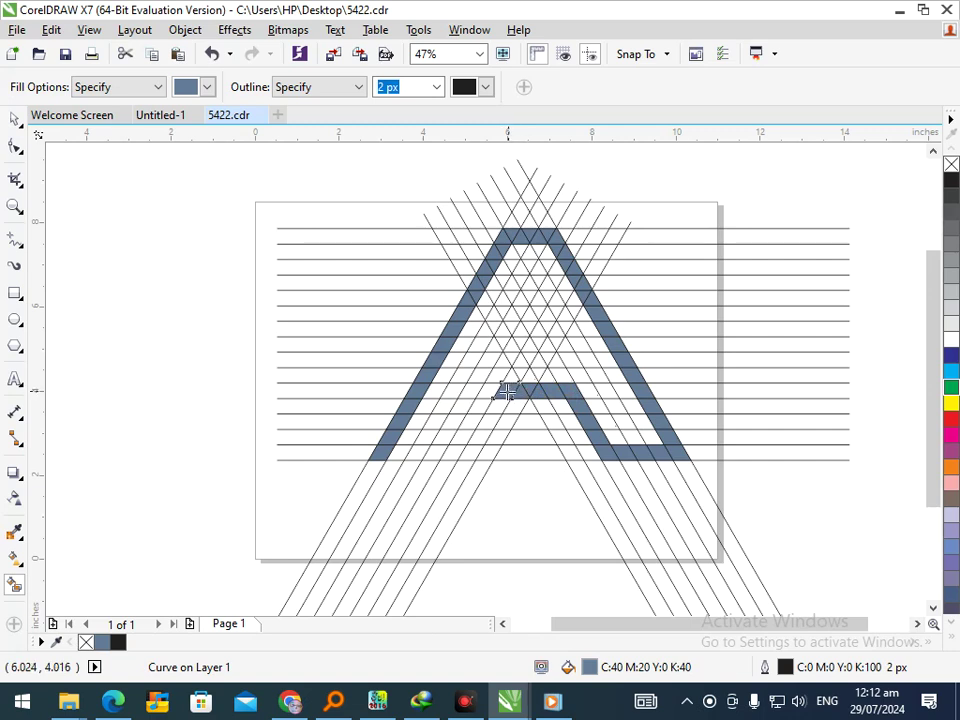
pyautogui.click(483, 392)
# - Smart Fill the cells down the inner edge of the left leg and across its foot to the outer strip
pyautogui.click(474, 406)
pyautogui.click(466, 421)
pyautogui.click(457, 436)
pyautogui.click(426, 454)
pyautogui.click(415, 453)
pyautogui.click(397, 453)
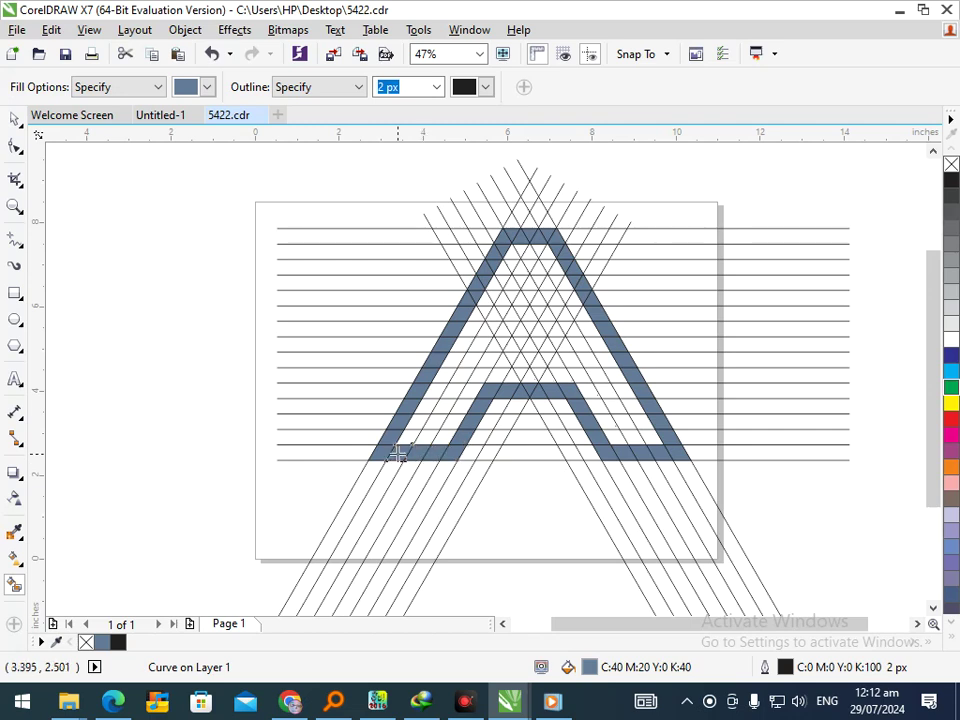
# - Smart Fill the cells of the smaller inner A's left leg from its foot up to its apex
pyautogui.click(433, 416)
pyautogui.click(451, 390)
pyautogui.click(456, 377)
pyautogui.click(467, 360)
pyautogui.click(476, 344)
pyautogui.click(483, 330)
pyautogui.click(494, 325)
pyautogui.click(495, 314)
pyautogui.click(497, 303)
pyautogui.click(510, 282)
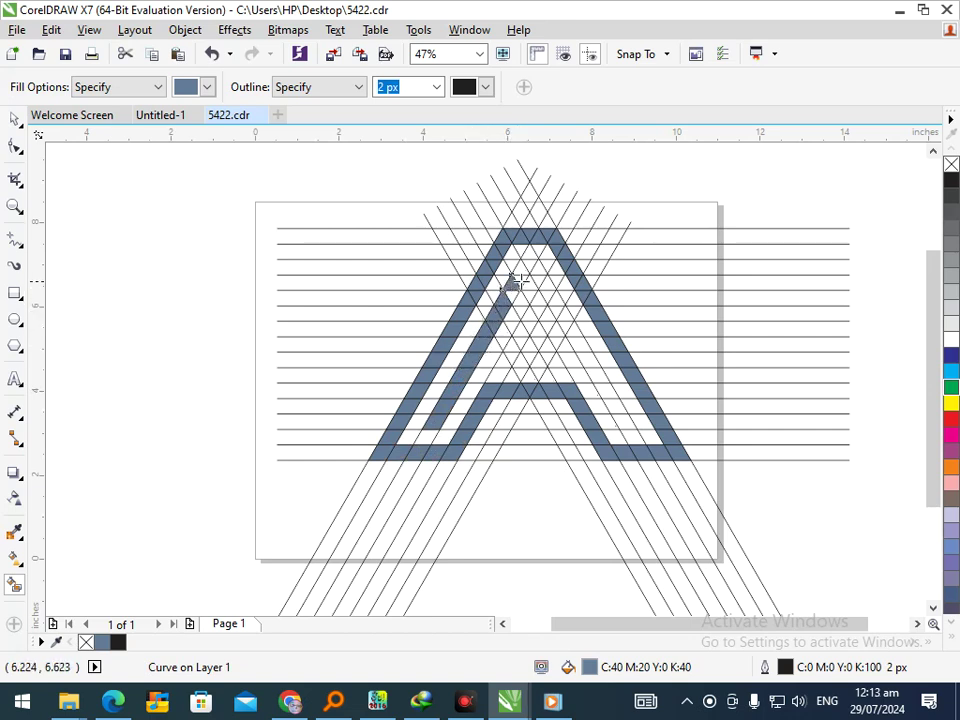
# - Smart Fill the cells across the inner A's flat apex and down its right leg to the foot
pyautogui.click(533, 285)
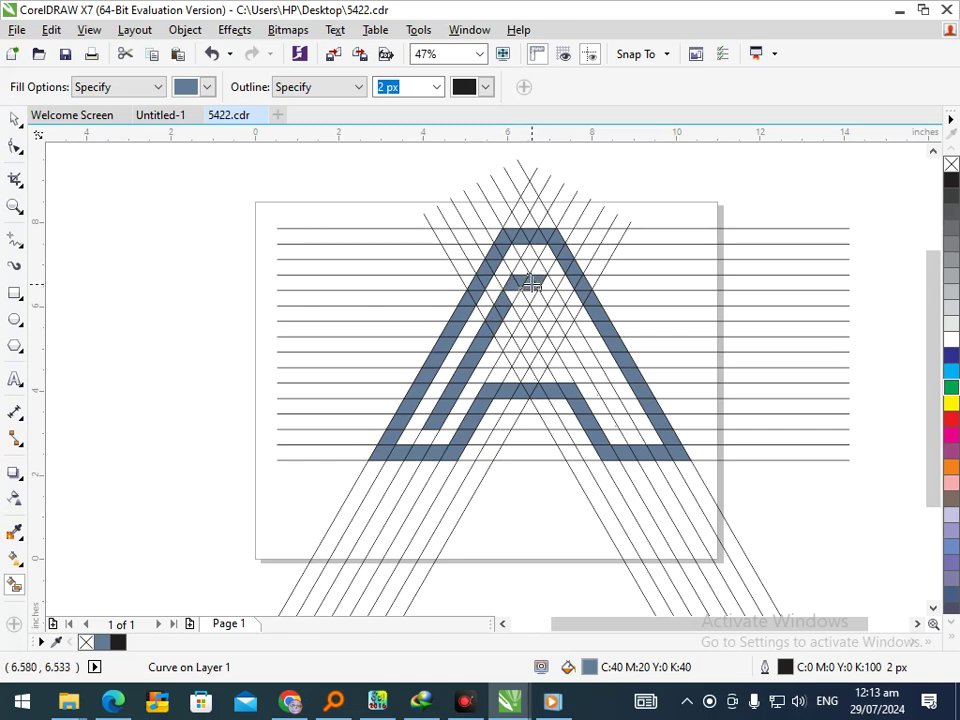
pyautogui.click(552, 295)
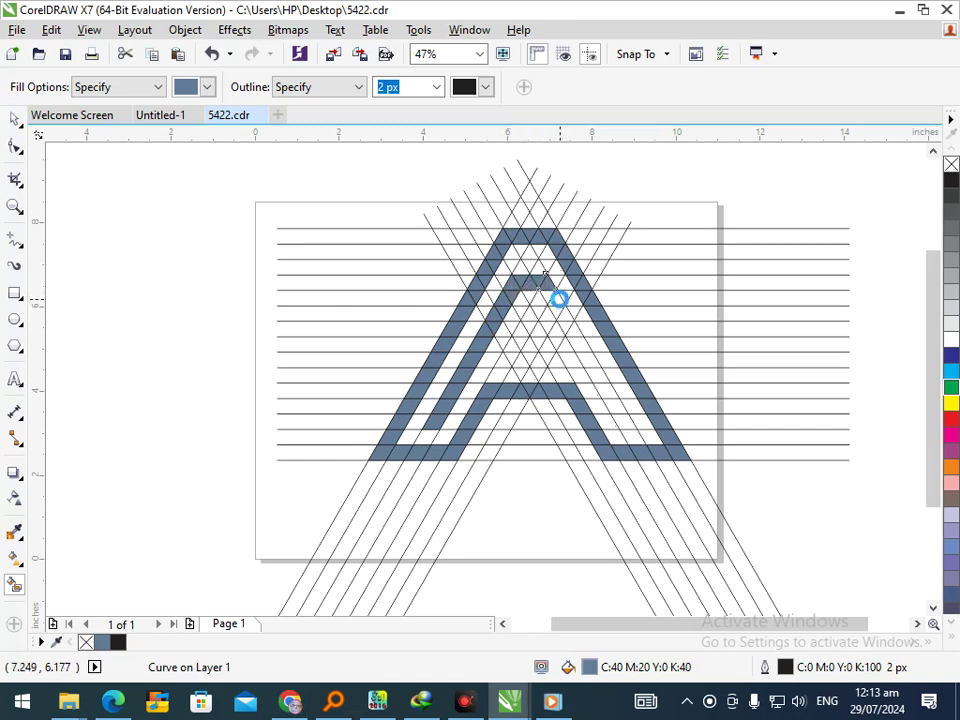
pyautogui.click(562, 314)
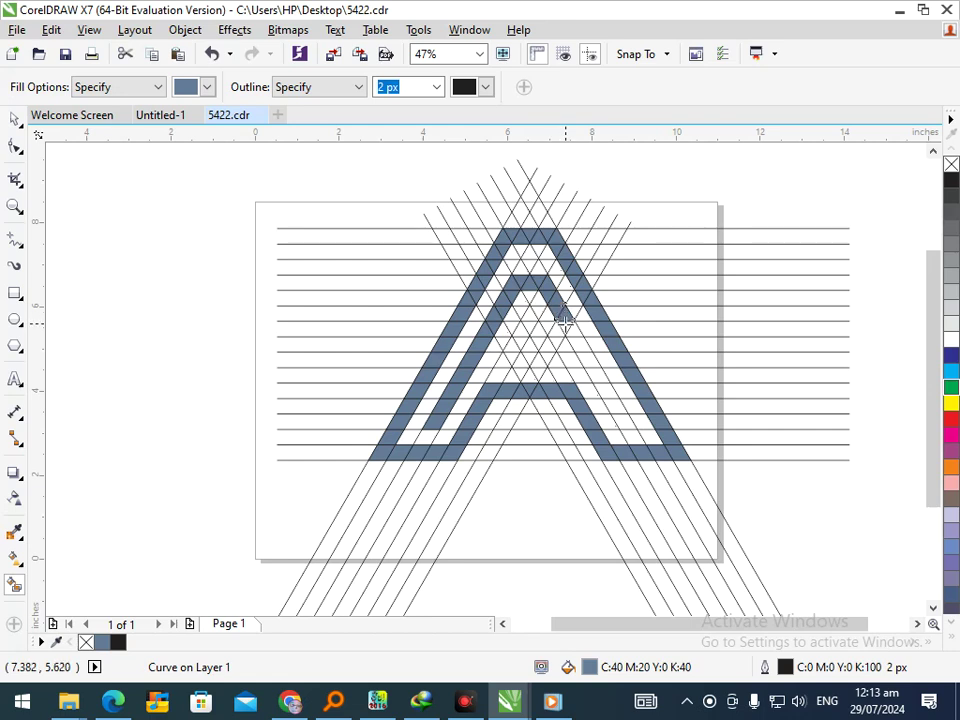
pyautogui.click(574, 332)
pyautogui.click(573, 343)
pyautogui.click(588, 363)
pyautogui.click(595, 378)
pyautogui.click(607, 392)
pyautogui.click(615, 405)
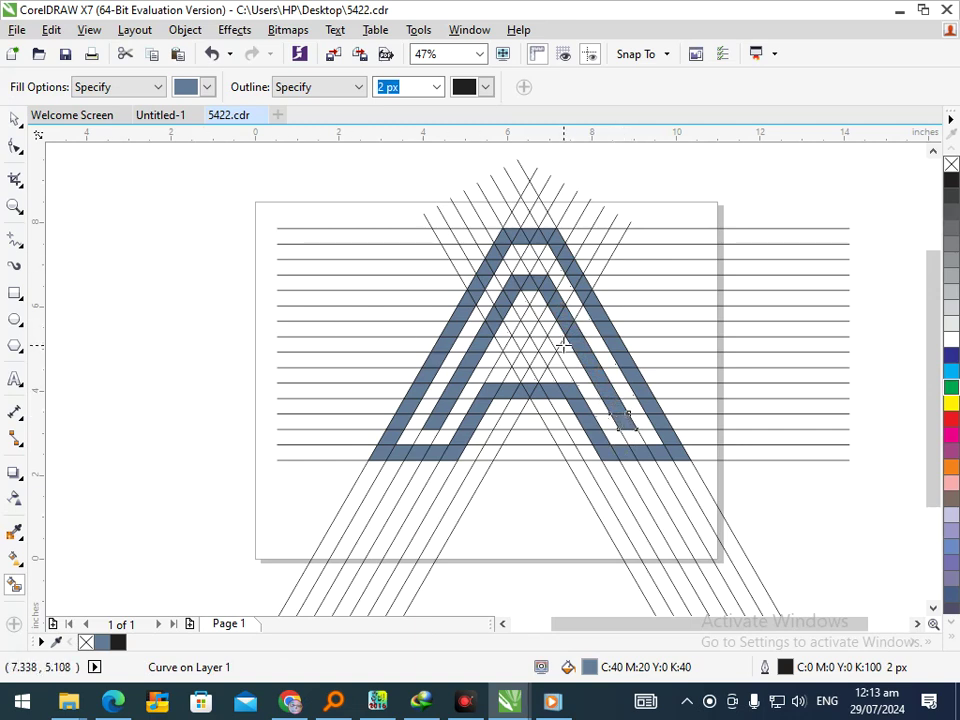
# - Smart Fill the triangular cells that form the crossbar between the inner A's two legs
pyautogui.click(497, 340)
pyautogui.click(520, 343)
pyautogui.click(527, 348)
pyautogui.click(536, 344)
pyautogui.click(544, 349)
pyautogui.click(556, 343)
pyautogui.click(560, 349)
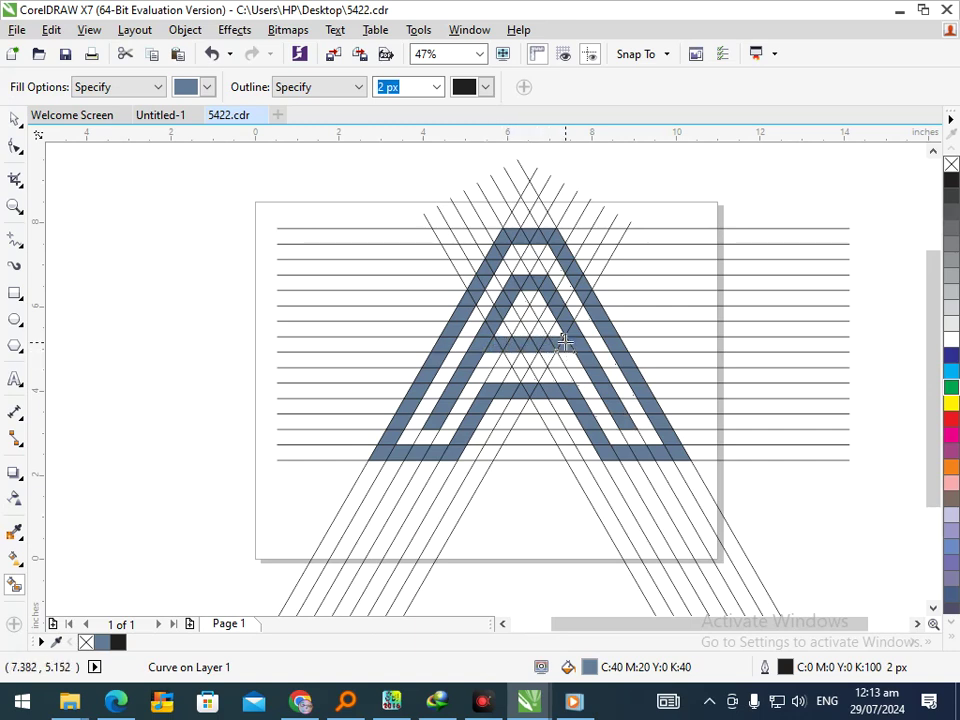
# - Delete the outermost diagonal guide line along the A's left leg
pyautogui.click(13, 118)
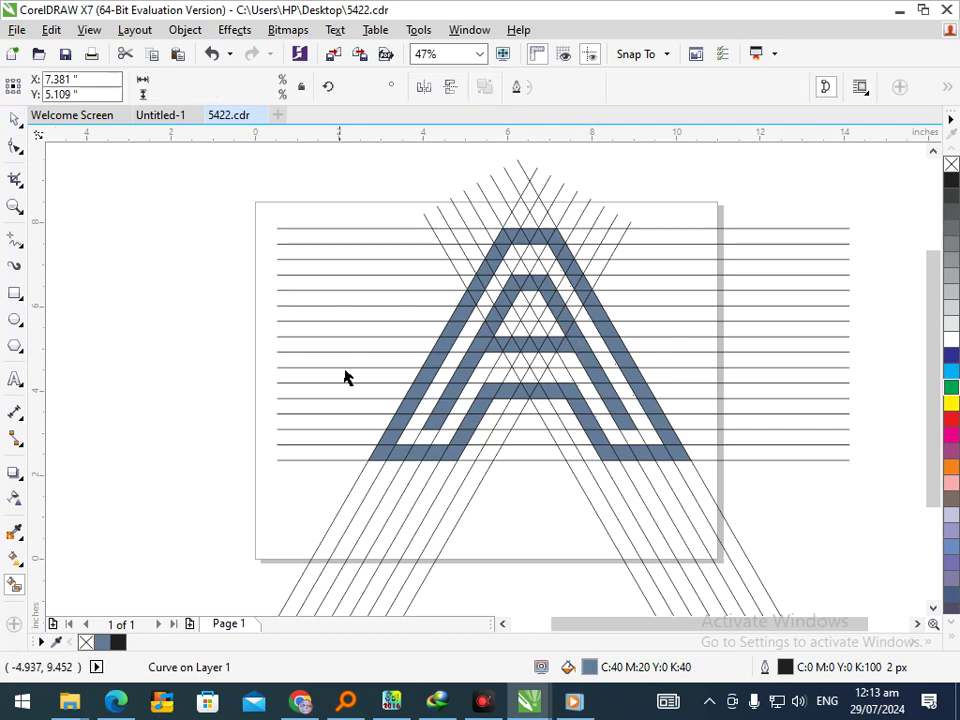
pyautogui.click(349, 505)
pyautogui.press('Delete')
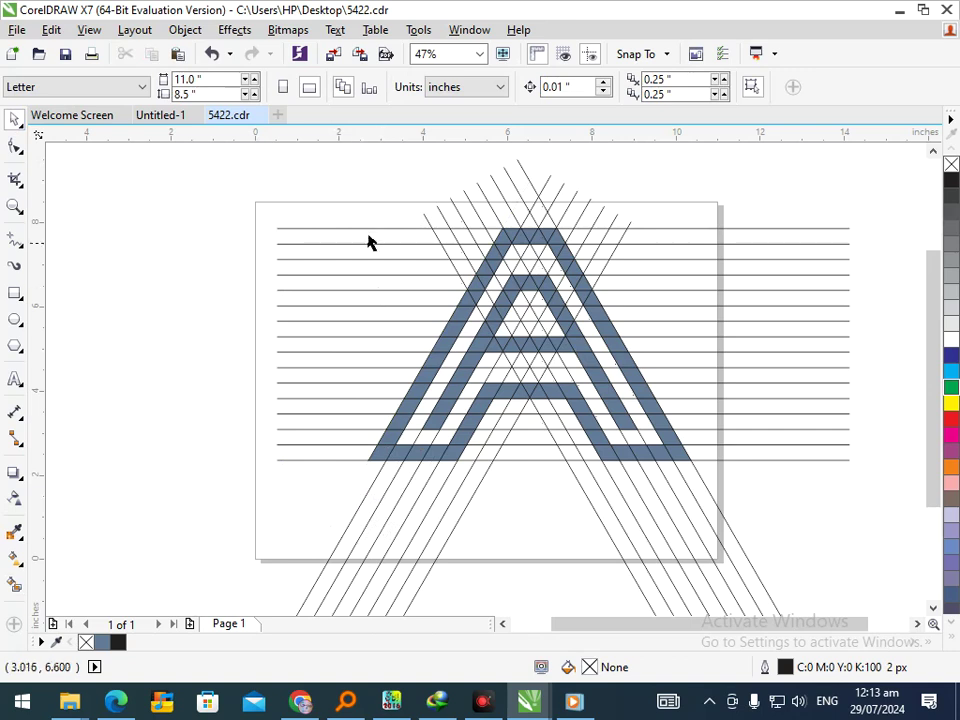
# - Move all the filled A pieces off the page to its left and delete the remaining guide lines
pyautogui.moveTo(364, 223); pyautogui.dragTo(714, 494)
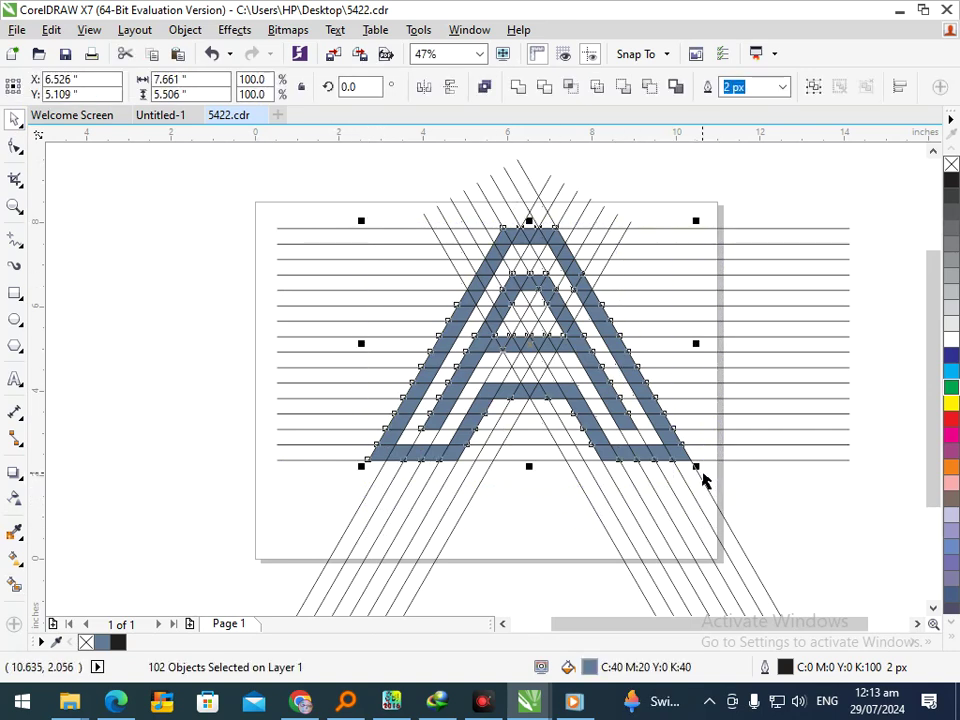
pyautogui.scroll(-2, 505, 350)
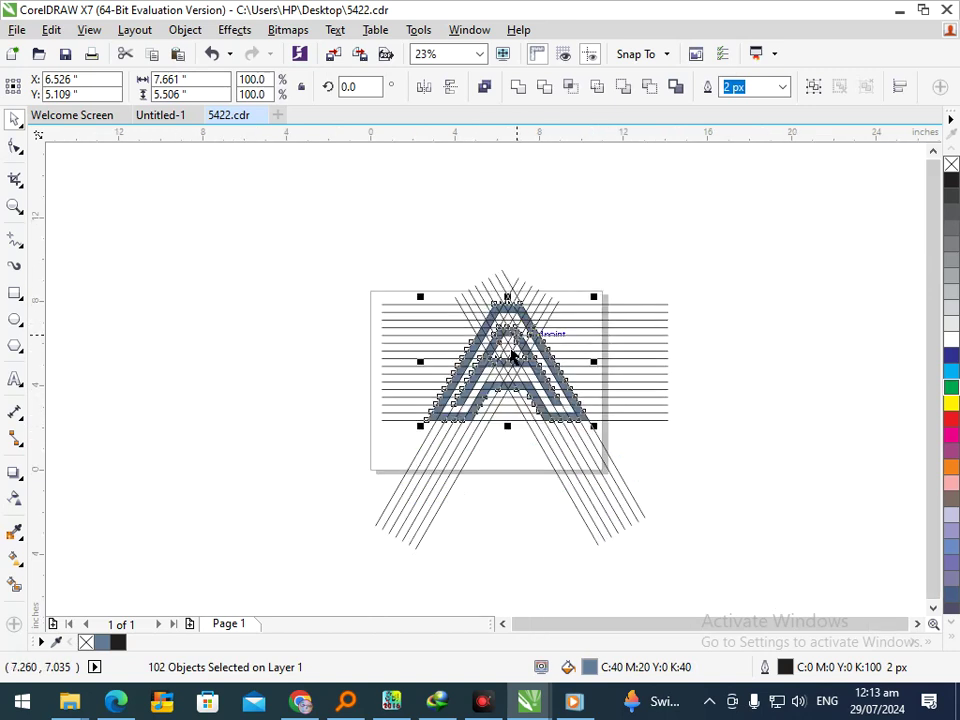
pyautogui.moveTo(455, 413); pyautogui.dragTo(147, 373)
pyautogui.click(360, 401)
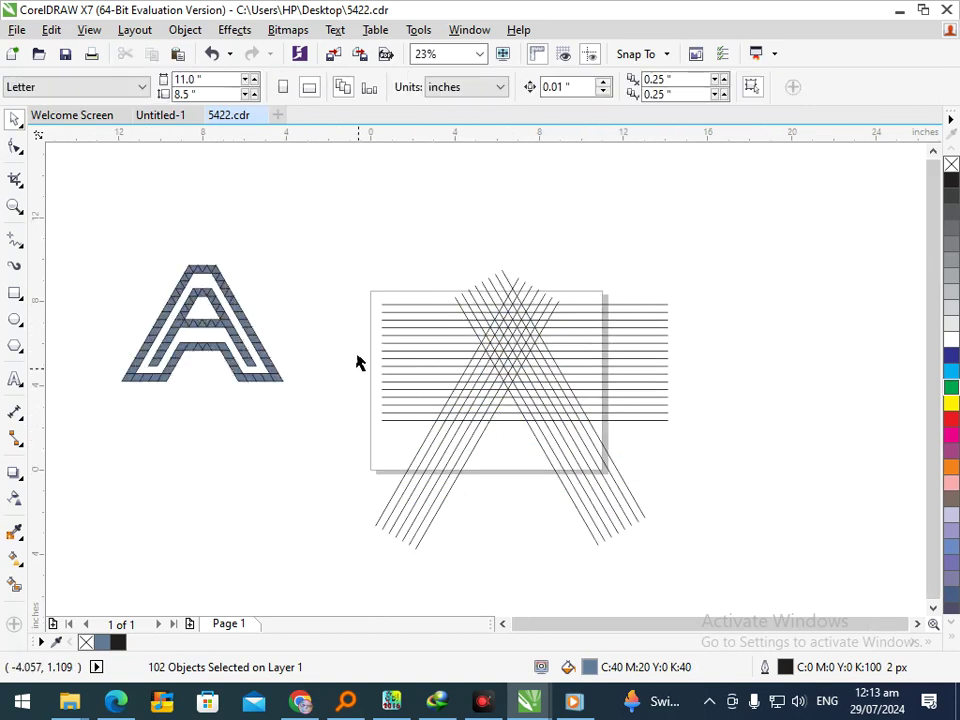
pyautogui.moveTo(345, 248); pyautogui.dragTo(737, 605)
# - Recolor the fill and outline of all the filled A pieces to dark blue (C:100 M:100 Y:0 K:0)
pyautogui.press('z')
pyautogui.moveTo(107, 253); pyautogui.dragTo(286, 362)
pyautogui.moveTo(75, 182); pyautogui.dragTo(637, 569)
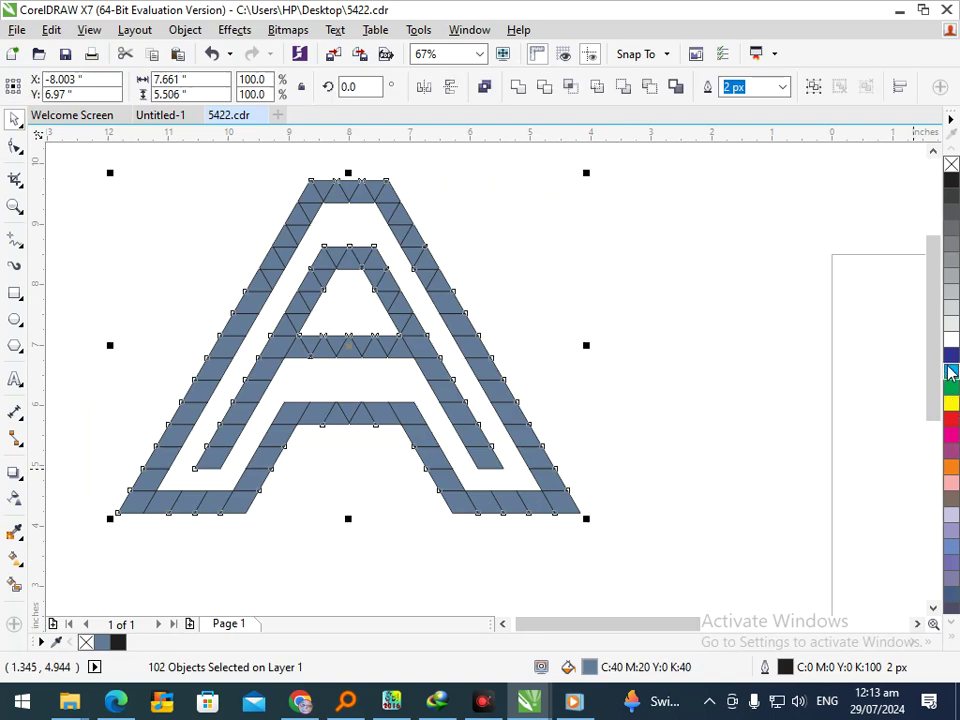
pyautogui.click(951, 372)
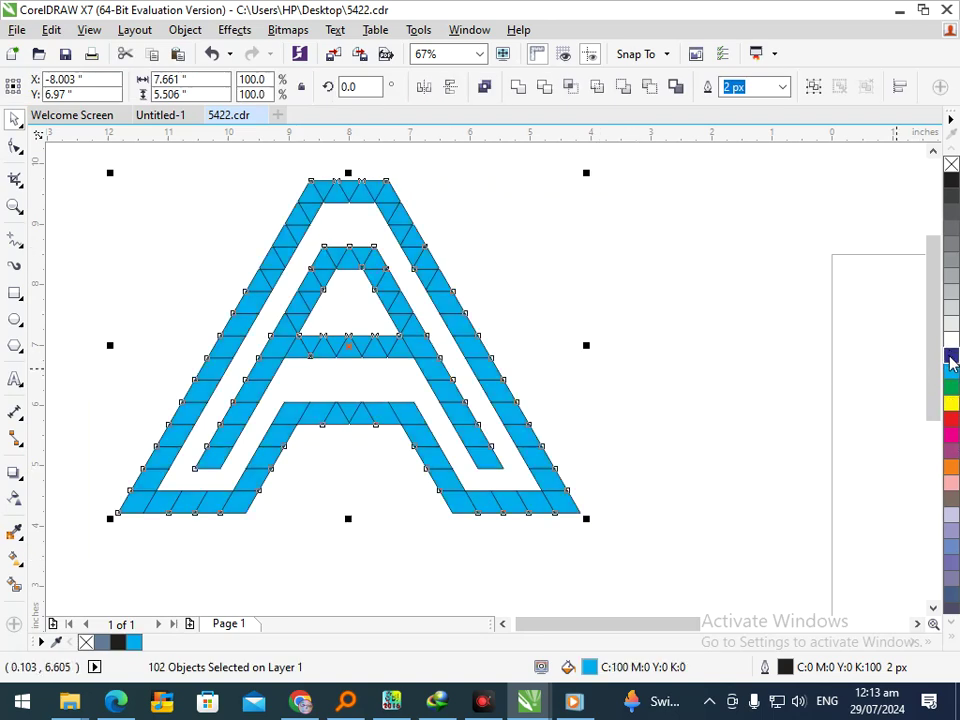
pyautogui.click(950, 358)
pyautogui.click(600, 396)
pyautogui.scroll(-3, 478, 383)
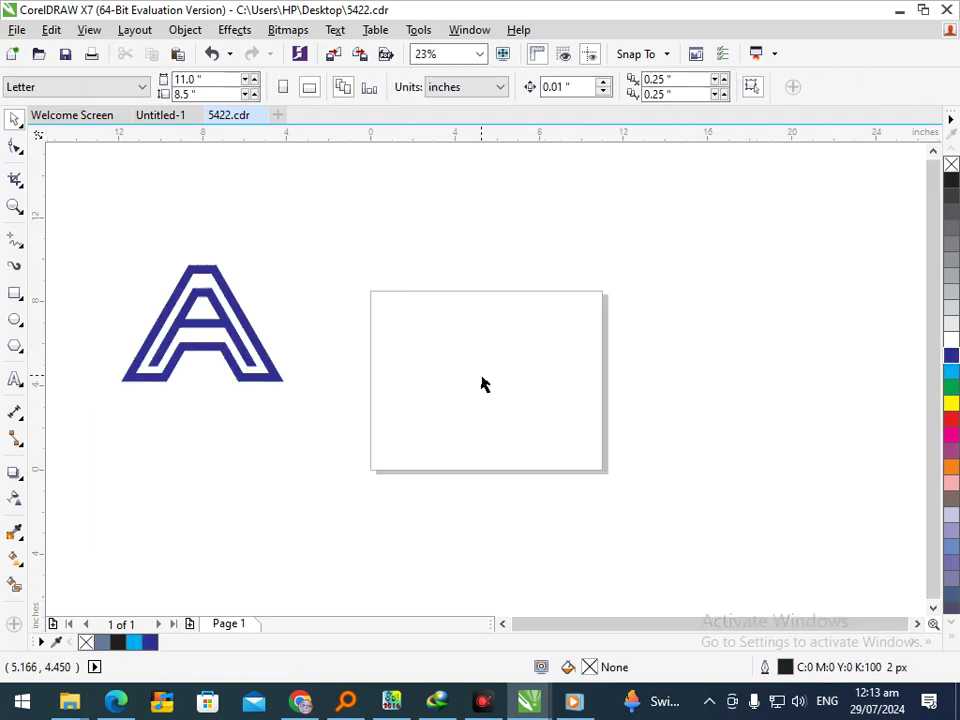
pyautogui.moveTo(236, 380); pyautogui.dragTo(188, 353)
pyautogui.click(246, 444)
pyautogui.hotkey('ctrl', 'z')
pyautogui.click(265, 474)
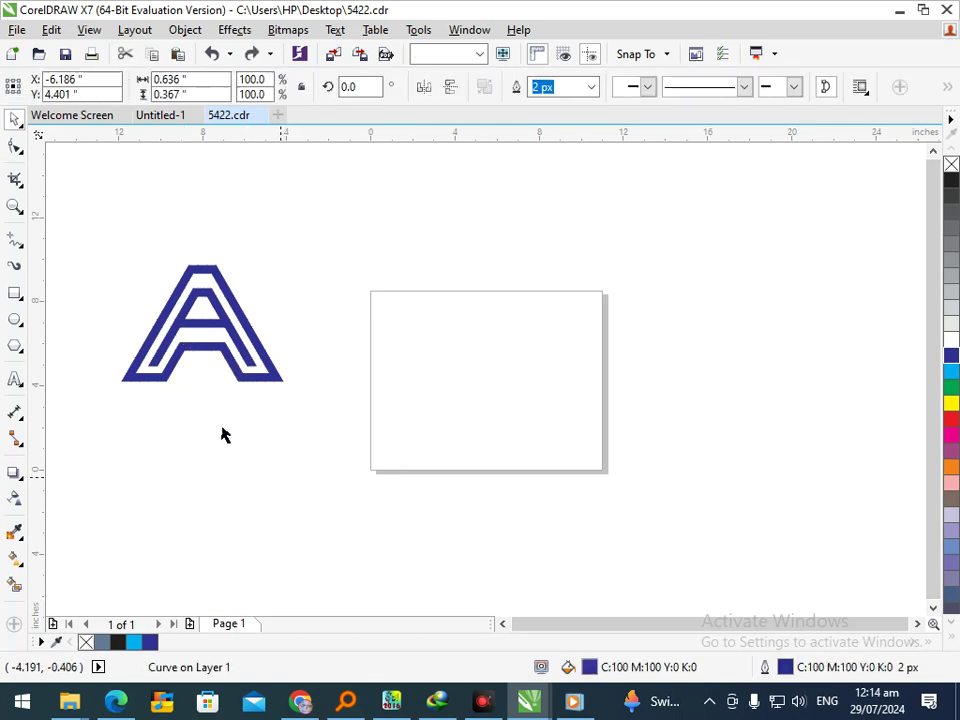
# - Group all the A pieces and move the group up and farther left, away from the page
pyautogui.moveTo(106, 250); pyautogui.dragTo(308, 433)
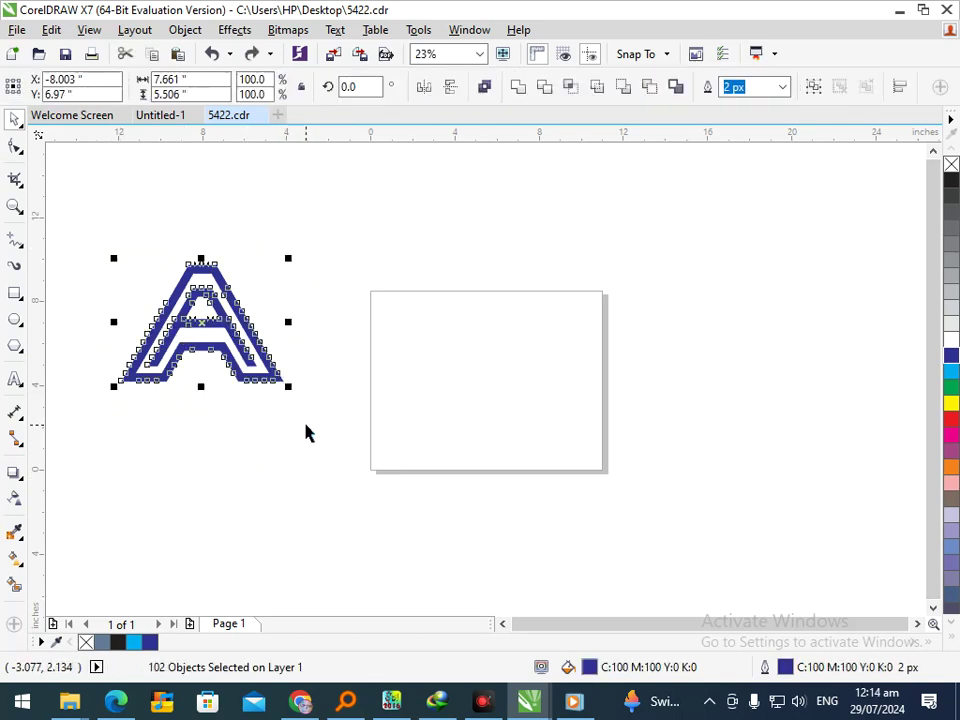
pyautogui.hotkey('ctrl', 'g')
pyautogui.click(335, 386)
pyautogui.scroll(-1, 333, 378)
pyautogui.moveTo(360, 379); pyautogui.dragTo(233, 313)
pyautogui.click(267, 388)
# - Enlarge the grouped A proportionally to about 125%, roughly 9.6 by 6.9 inches
pyautogui.press('F2')
pyautogui.moveTo(167, 242); pyautogui.dragTo(289, 347)
pyautogui.click(438, 396)
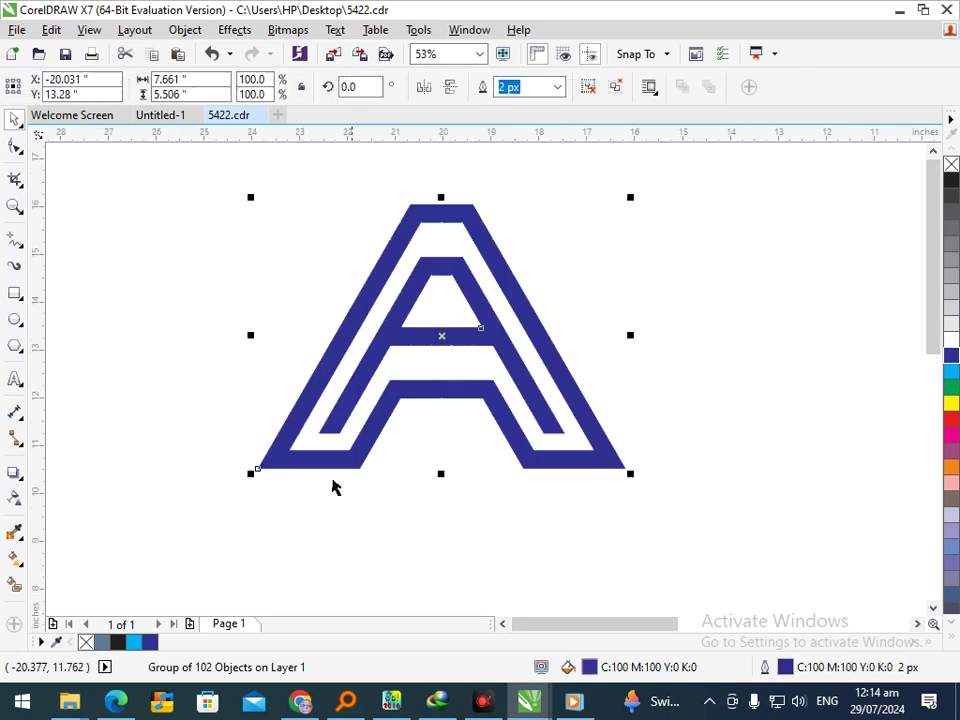
pyautogui.moveTo(251, 469); pyautogui.dragTo(398, 541)
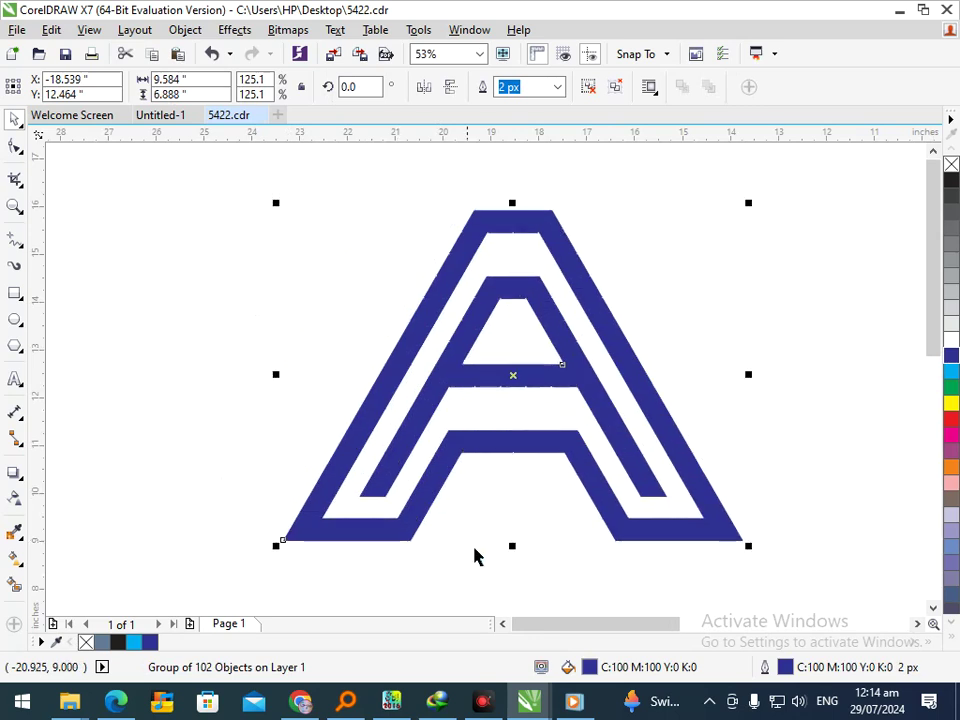
pyautogui.click(508, 561)
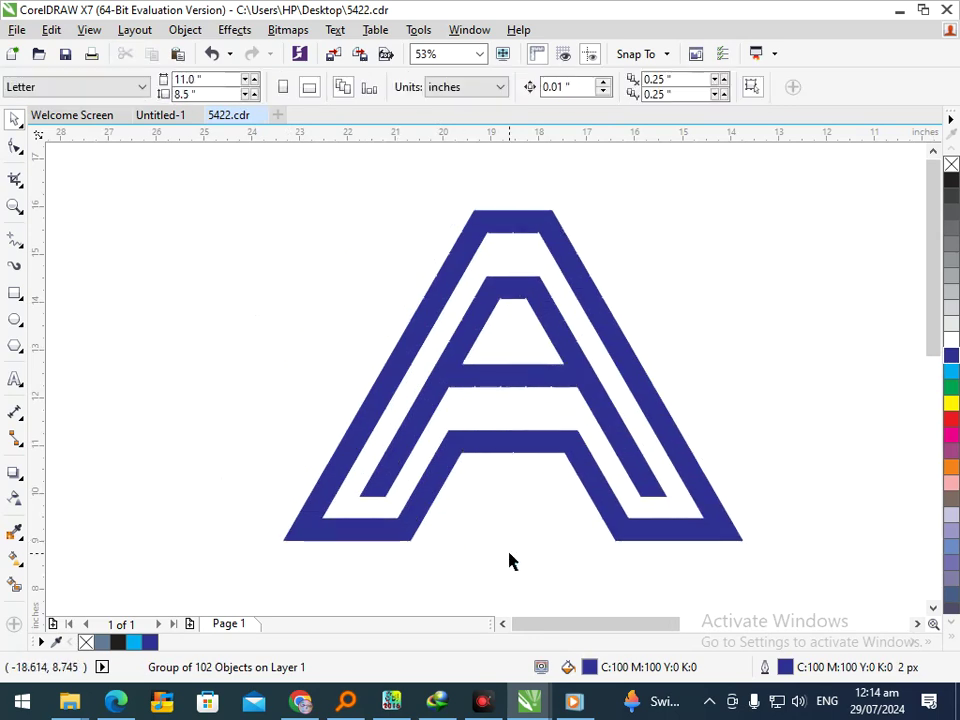
# - Apply a vertical linear gradient to the grouped A with Interactive Fill, running from dark blue at the apex to yellow at the feet
pyautogui.click(477, 456)
pyautogui.click(20, 566)
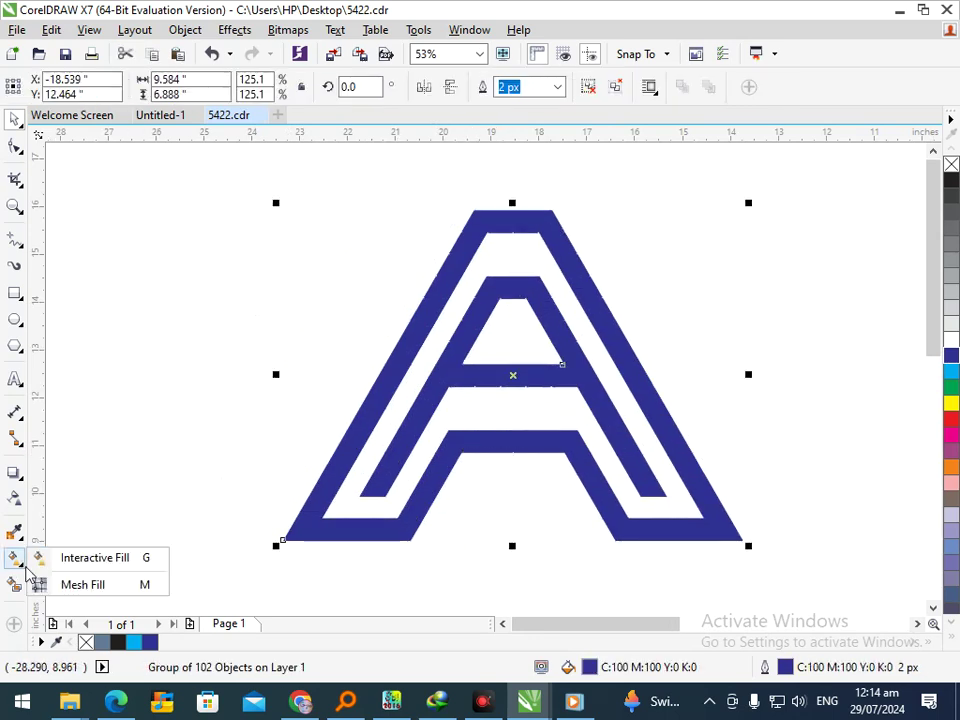
pyautogui.click(45, 557)
pyautogui.moveTo(502, 196); pyautogui.dragTo(507, 521)
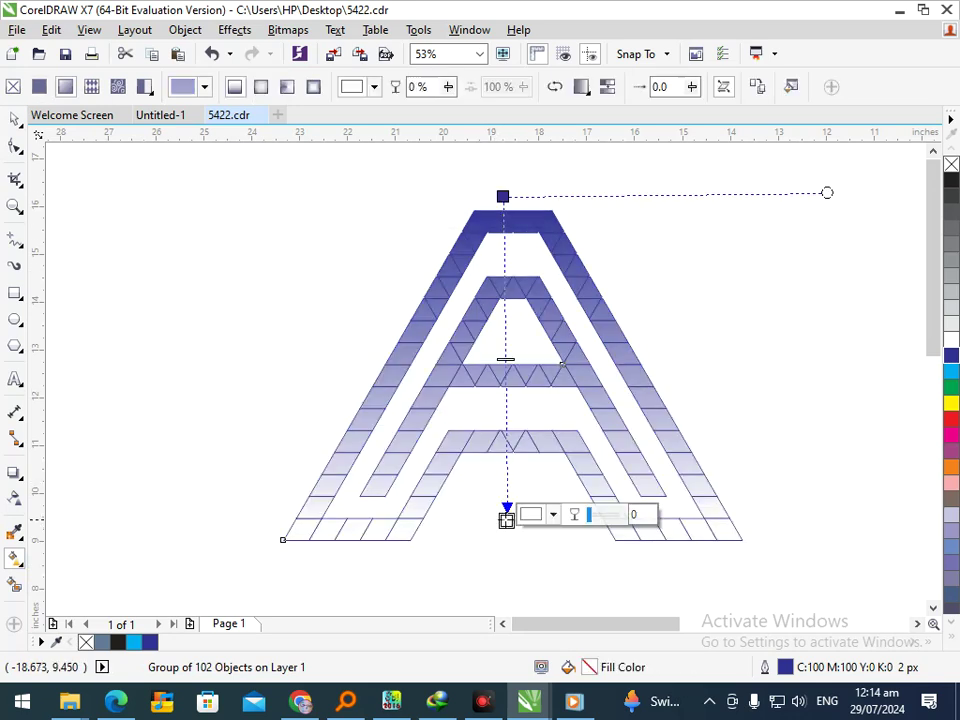
pyautogui.click(951, 405)
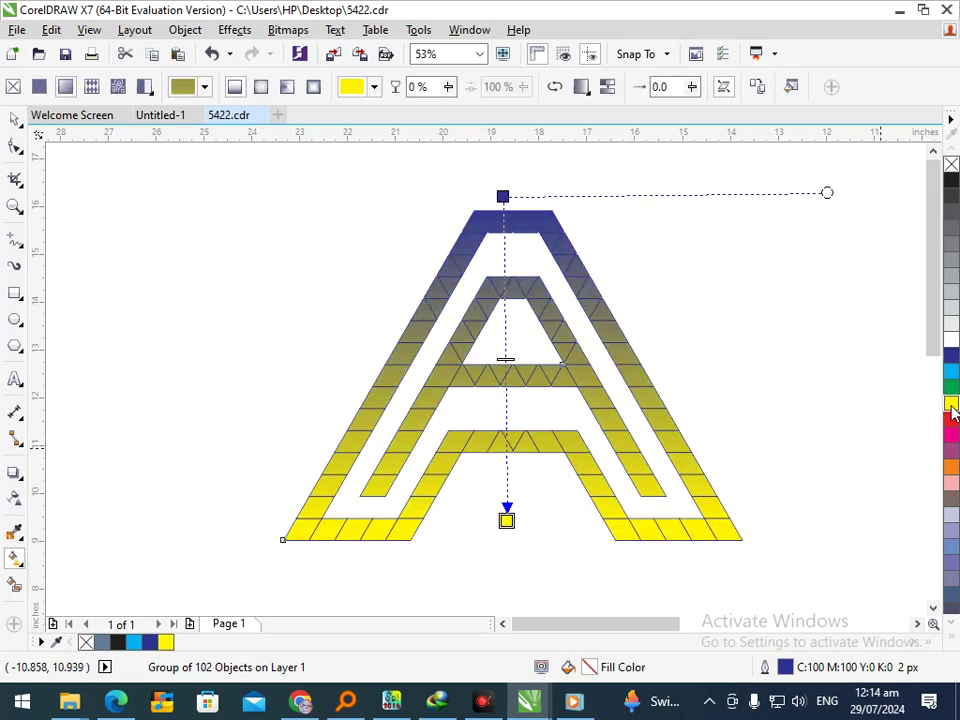
# - Ungroup the gradient-filled A and weld all its pieces into a single shape
pyautogui.click(14, 119)
pyautogui.click(268, 219)
pyautogui.moveTo(236, 195); pyautogui.dragTo(786, 614)
pyautogui.click(615, 86)
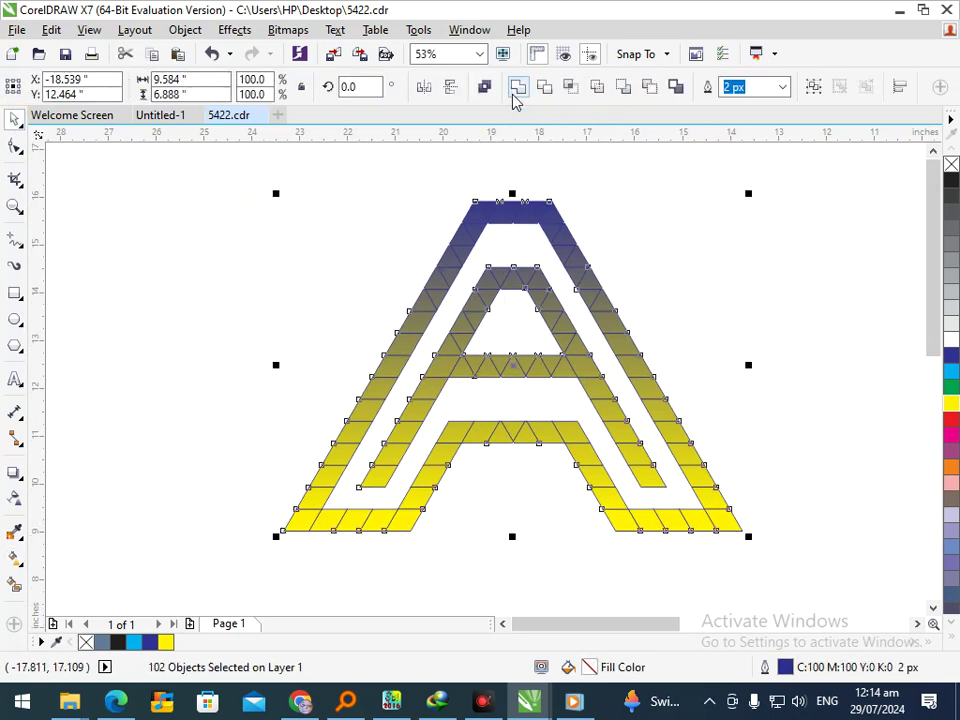
pyautogui.click(517, 86)
pyautogui.click(626, 289)
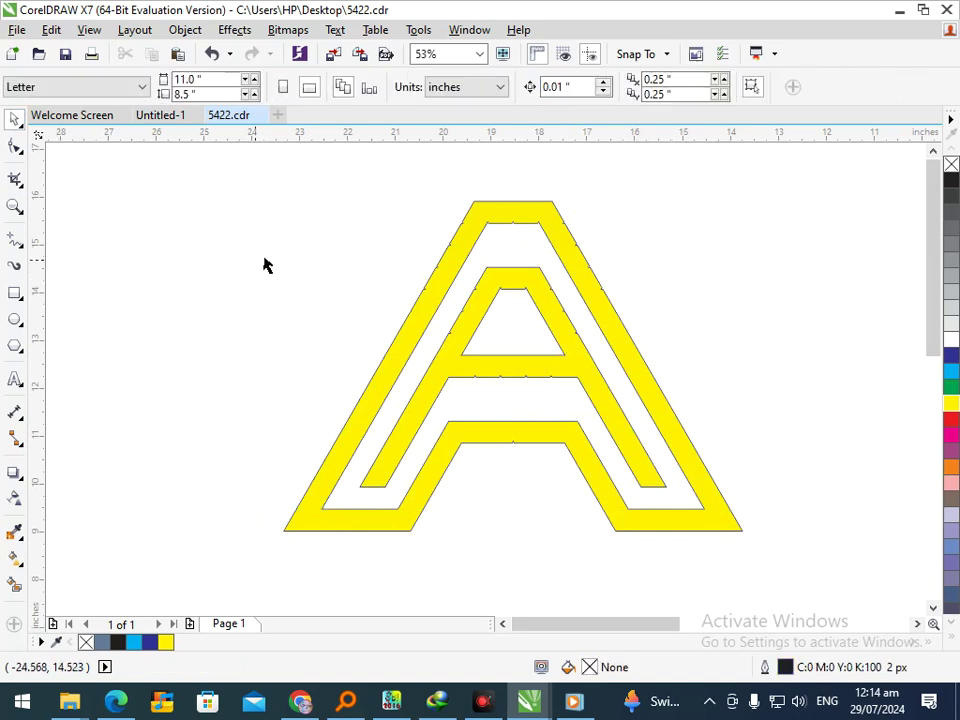
pyautogui.scroll(5, 455, 265)
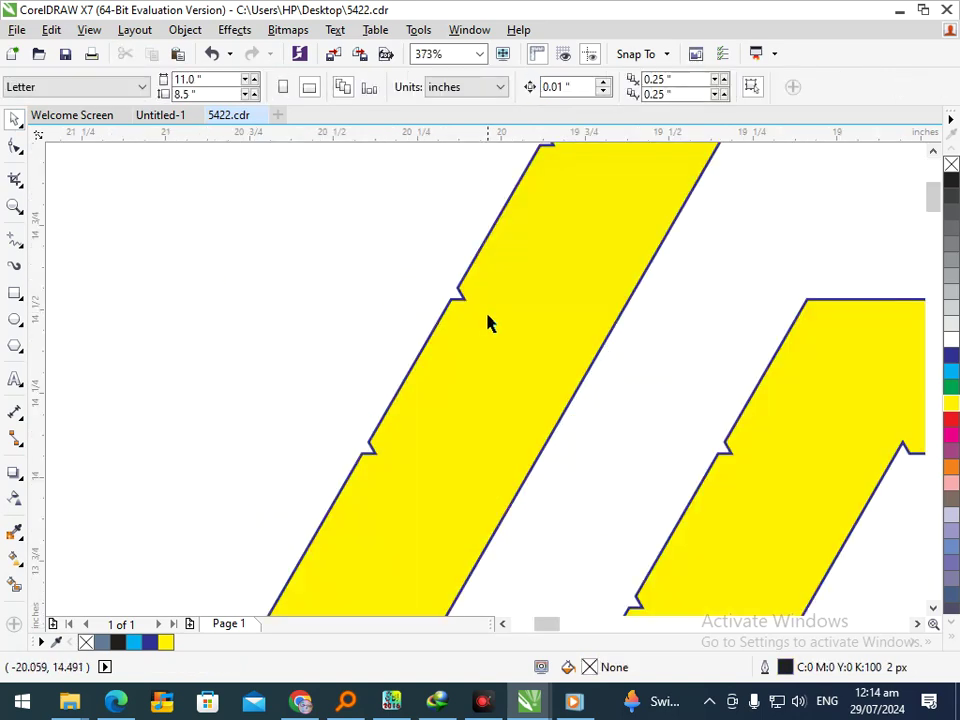